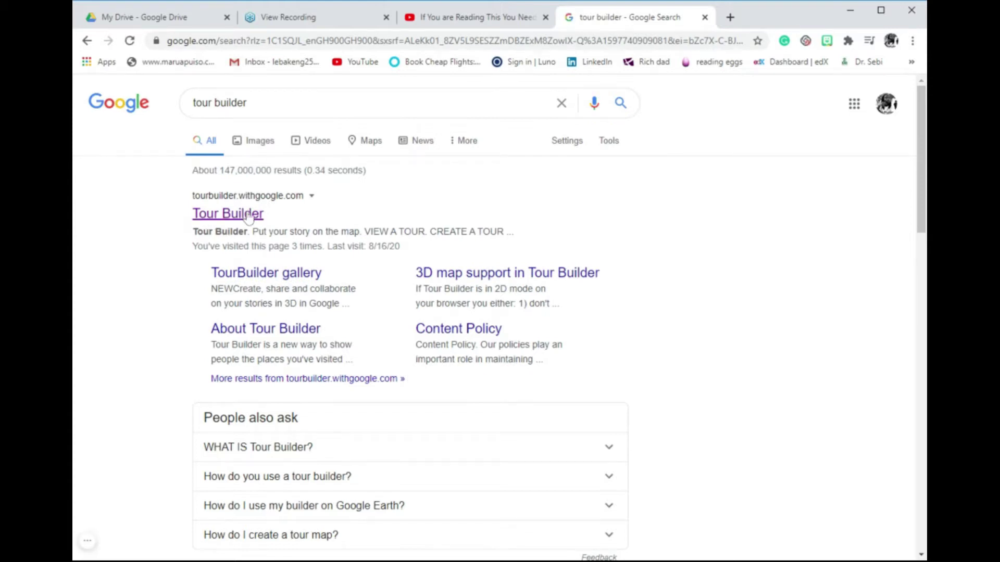
Step: Open the Tour Builder website from the search results and look over its home page
left_click(249, 214)
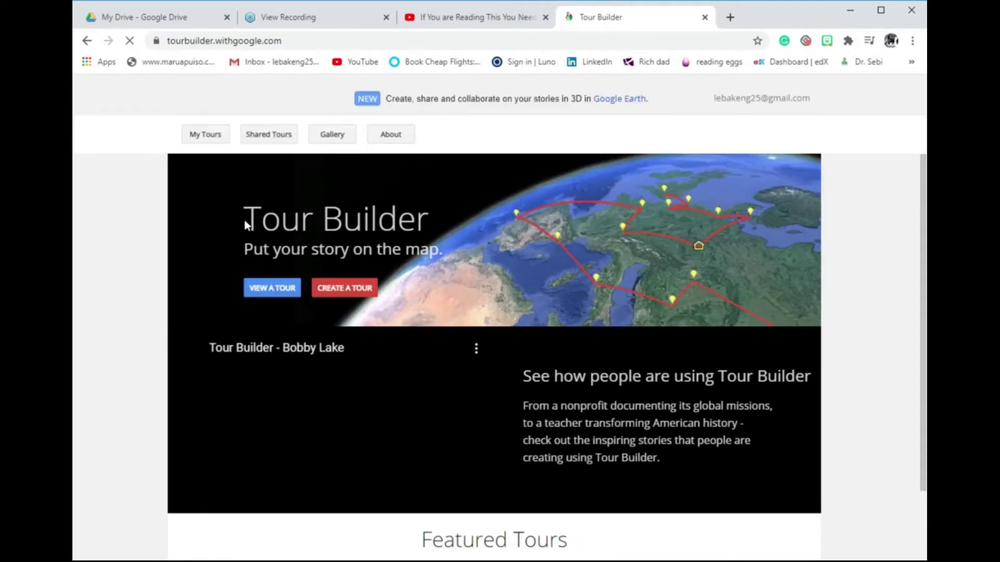
scroll(242, 229, "down", 2)
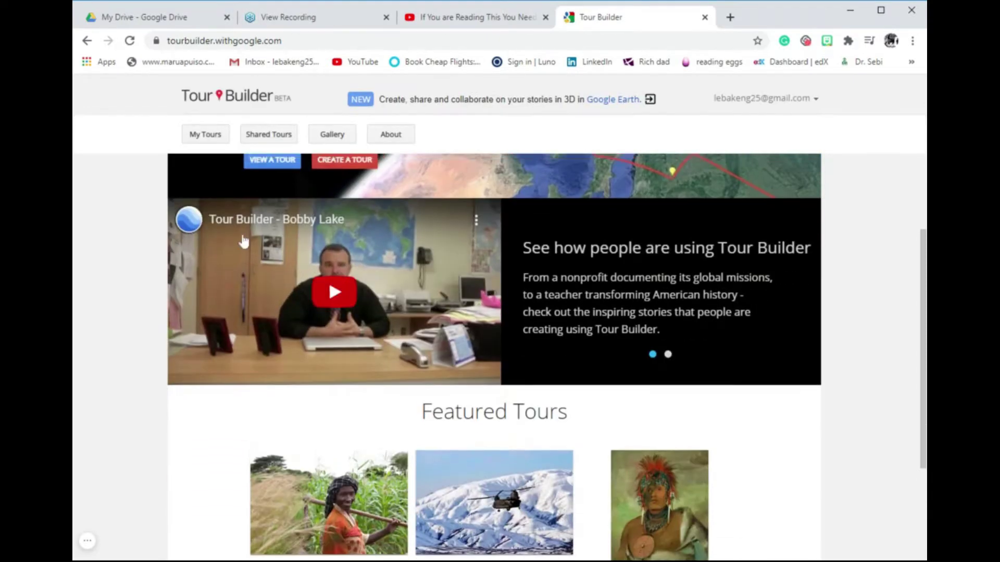
scroll(241, 237, "up", 2)
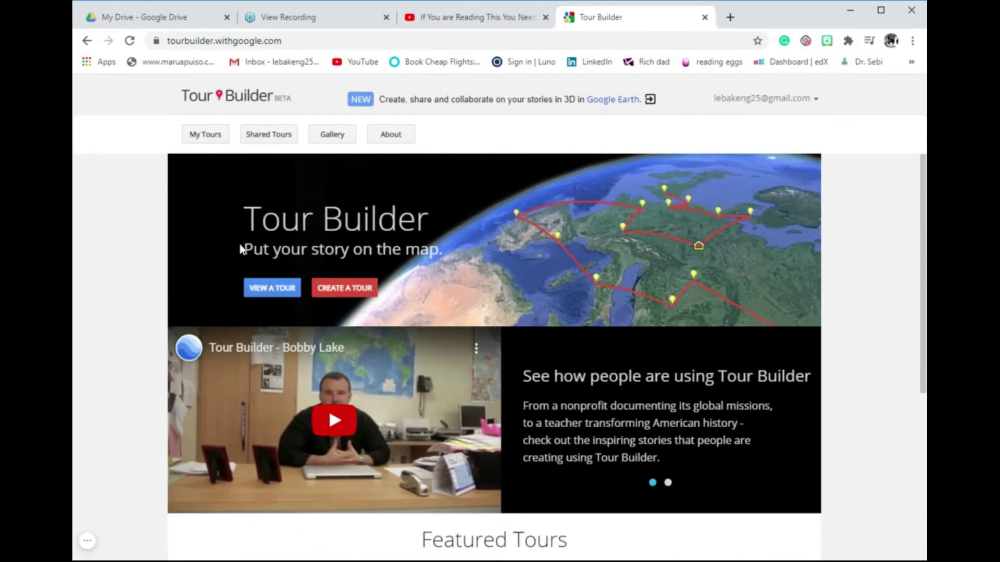
Step: Create a new tour named Ghana Tour with the author's full name filled in
left_click(346, 291)
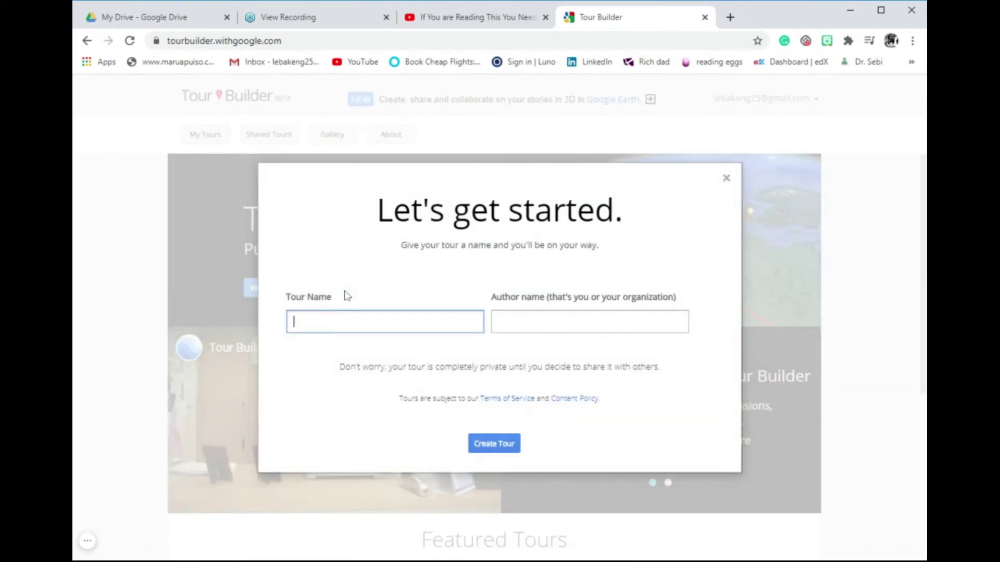
type("Ghana Tou")
key("Tab")
type("K")
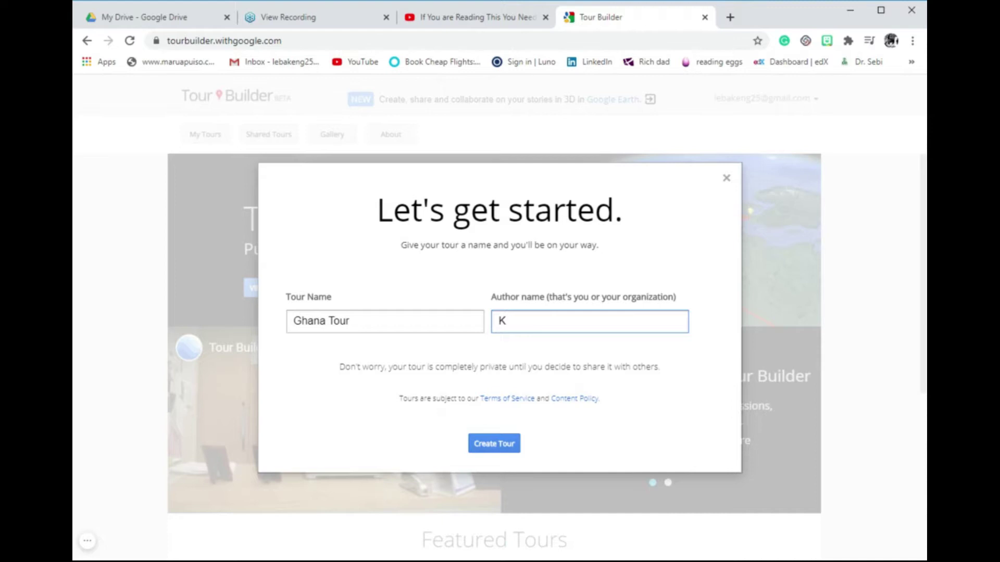
key("Down")
key("Return")
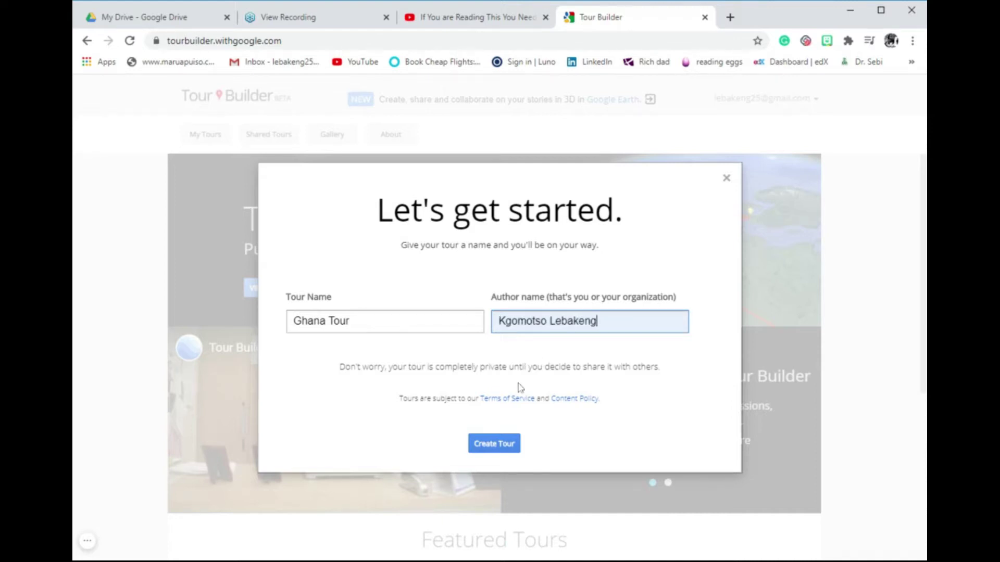
left_click(504, 445)
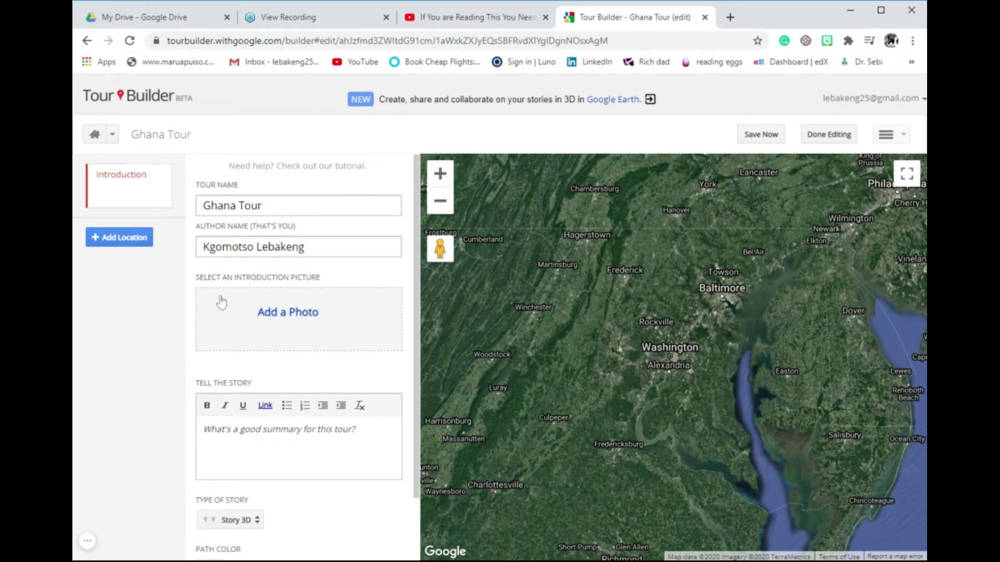
Step: Add an introduction picture by searching the web for "ghana flag" and choosing the third flat flag image
left_click(293, 316)
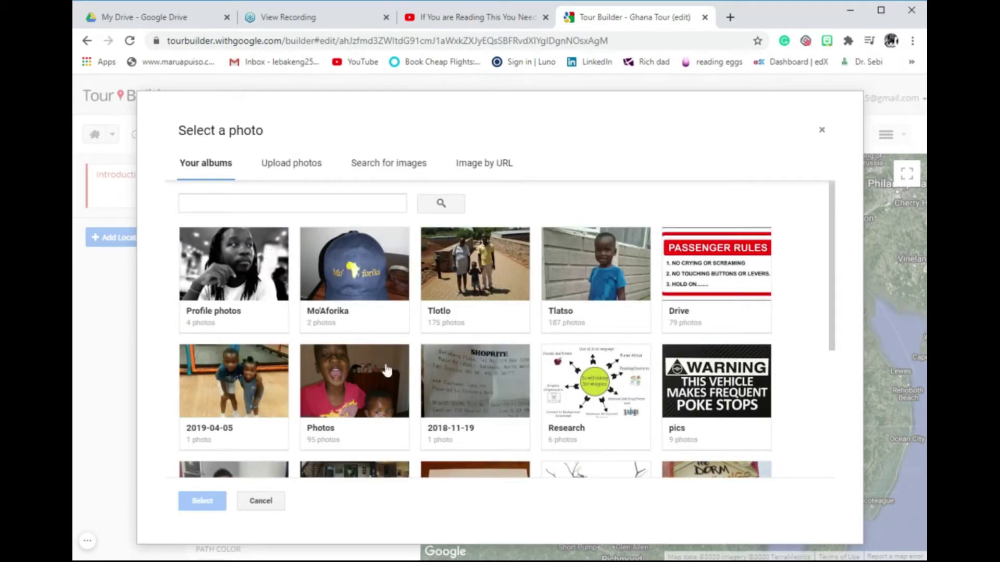
left_click(291, 164)
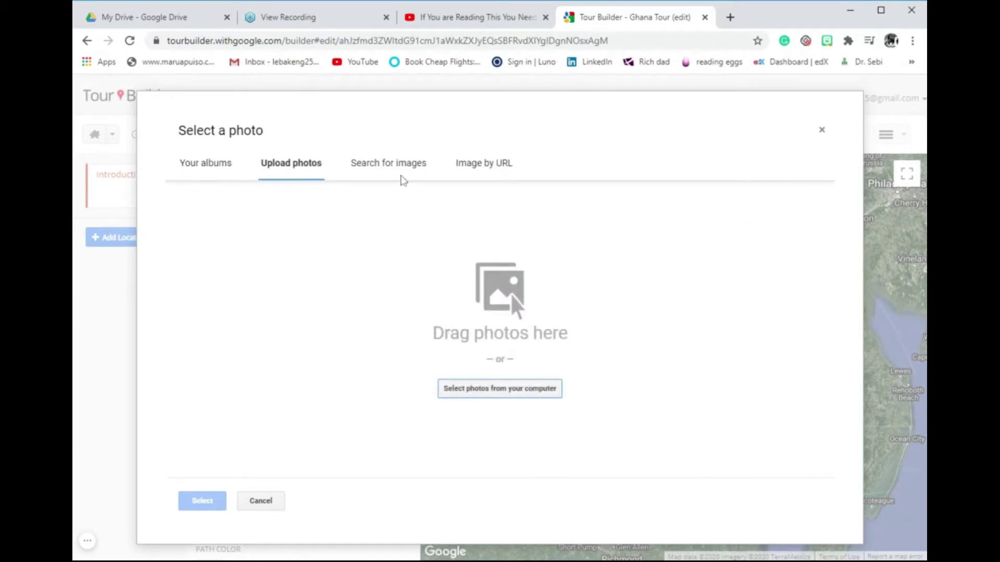
left_click(401, 172)
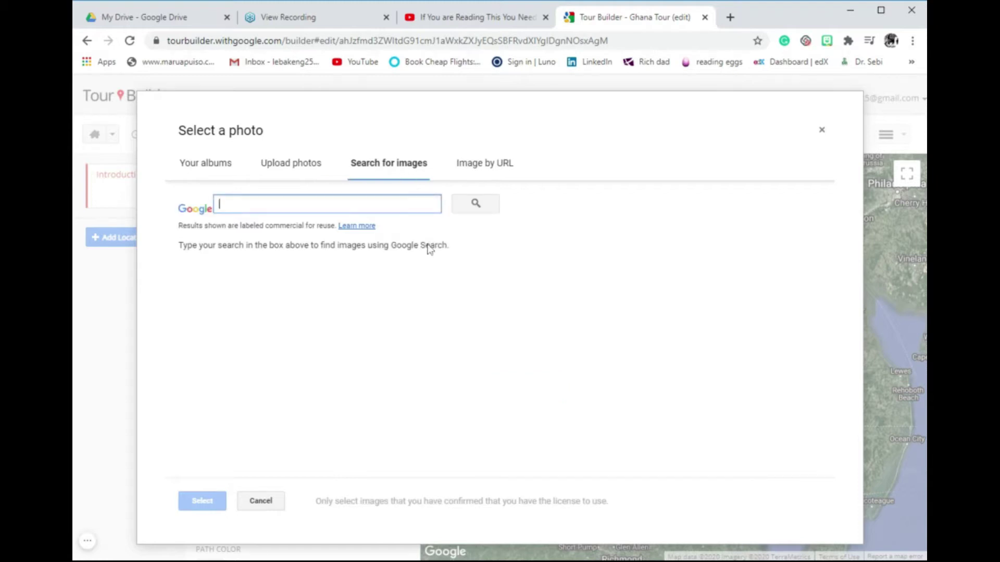
type("ghana ")
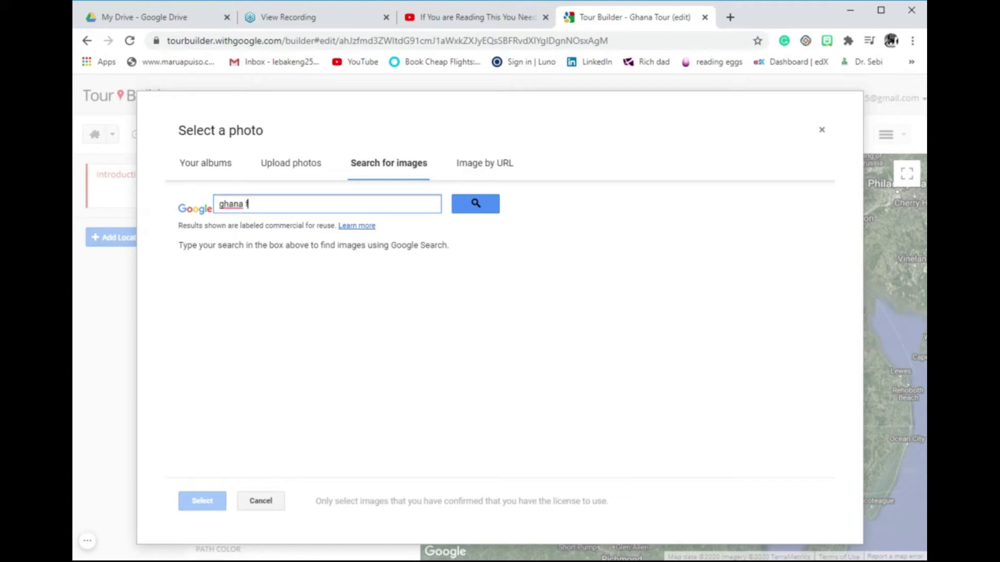
type("flag")
left_click(483, 211)
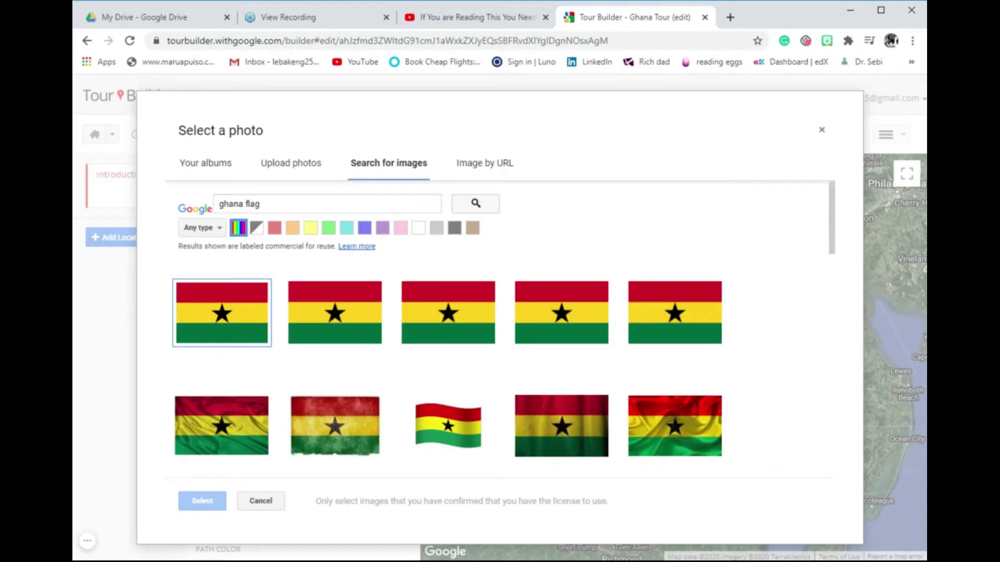
left_click(441, 313)
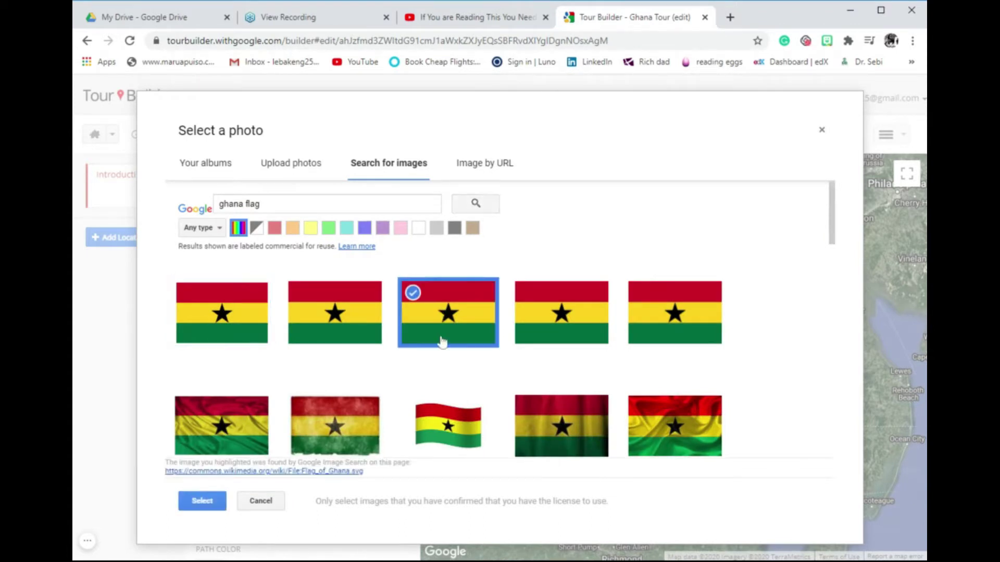
left_click(204, 501)
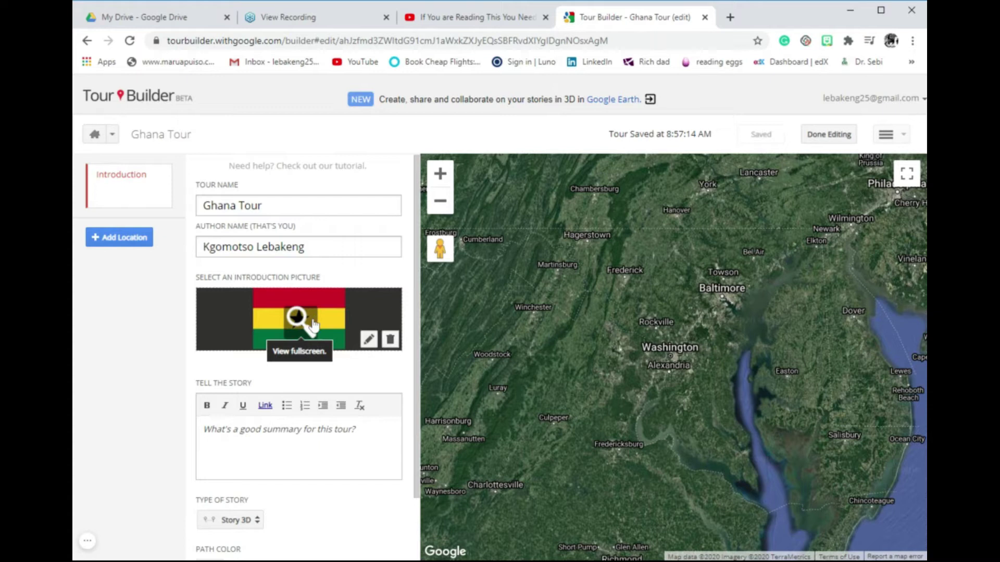
Step: Caption the introduction picture with the title "Ghana Tour" and description "The mother Land!", and save the captions
left_click(369, 341)
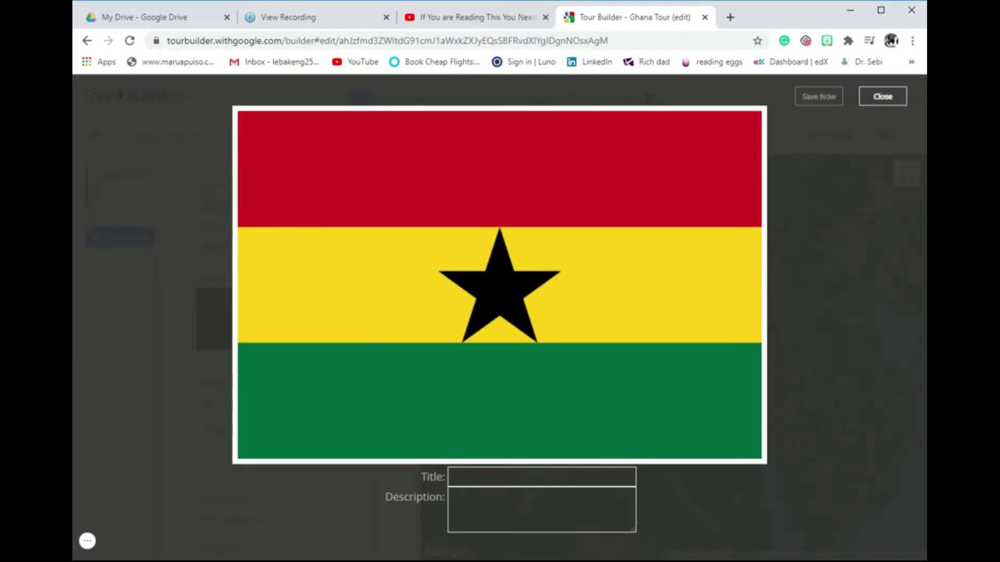
type("Ghana")
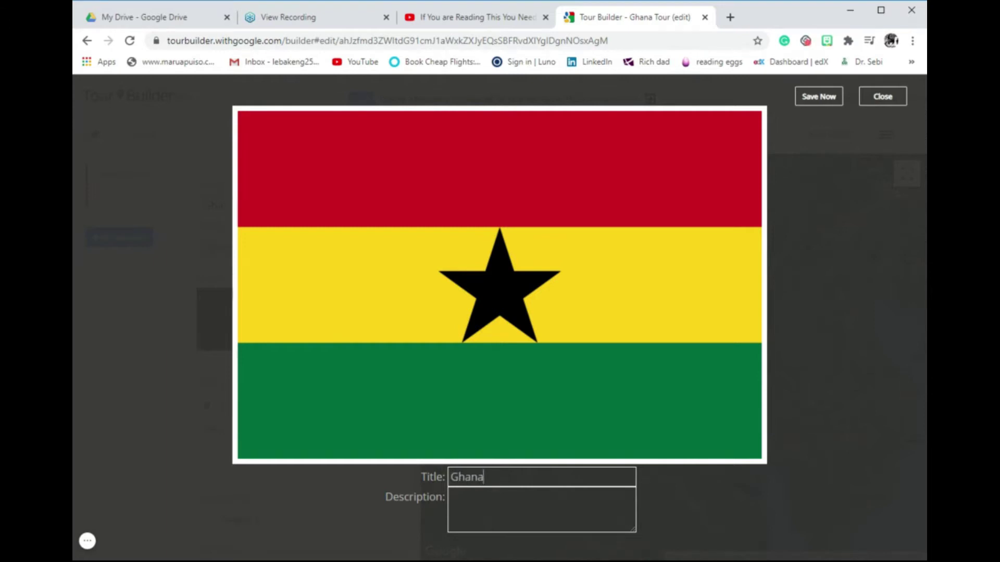
type(" Tour")
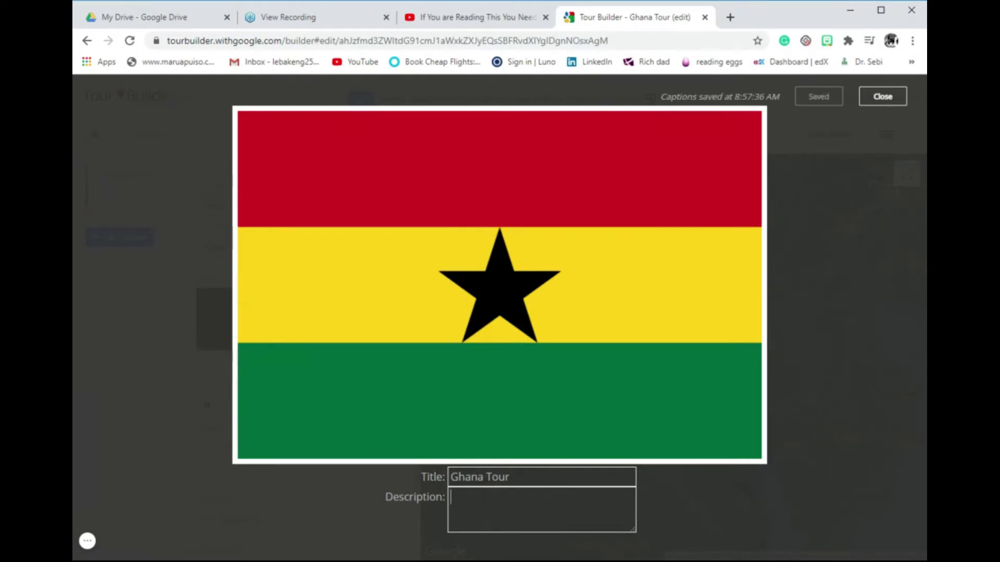
left_click(452, 498)
type("The mother Land!")
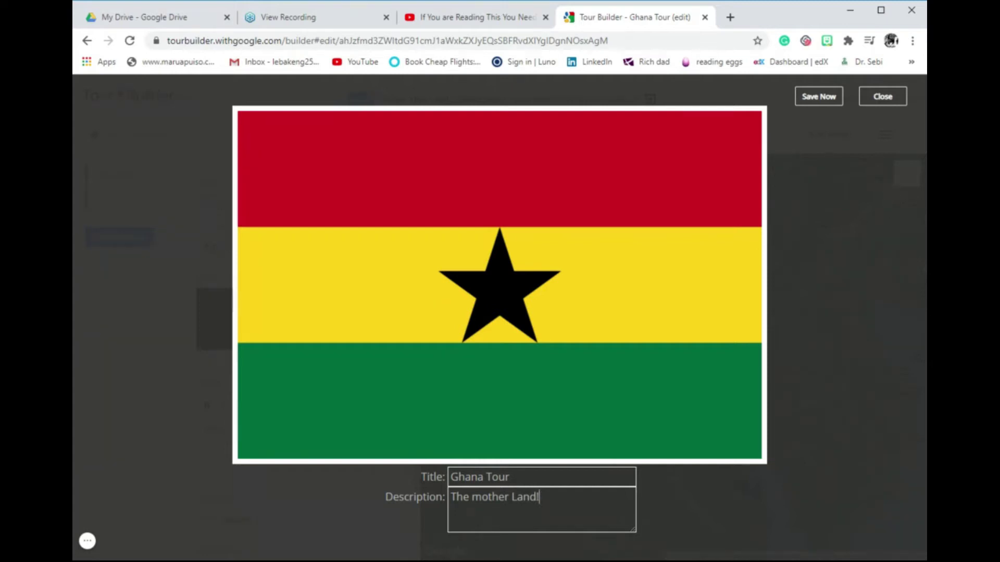
left_click(815, 98)
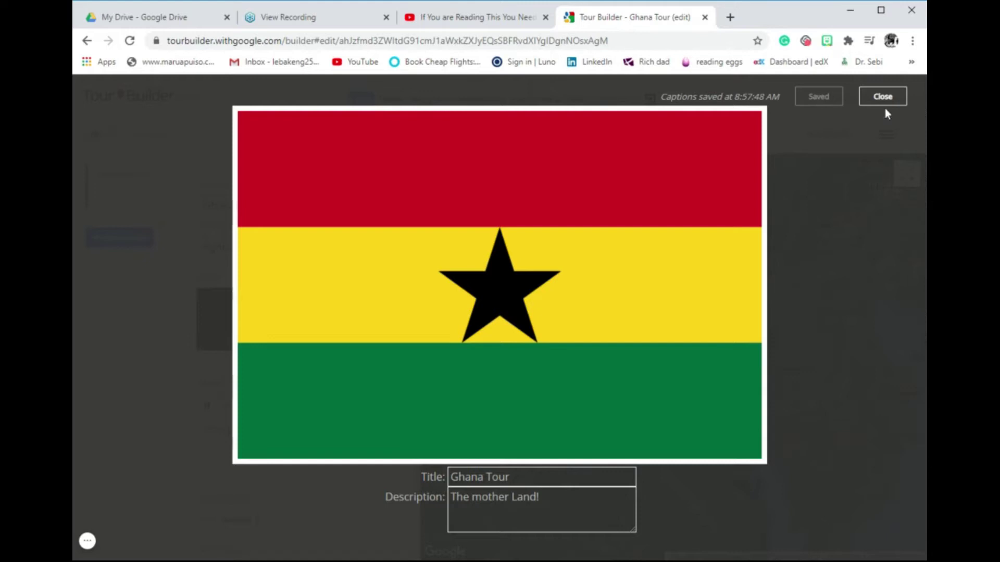
left_click(884, 101)
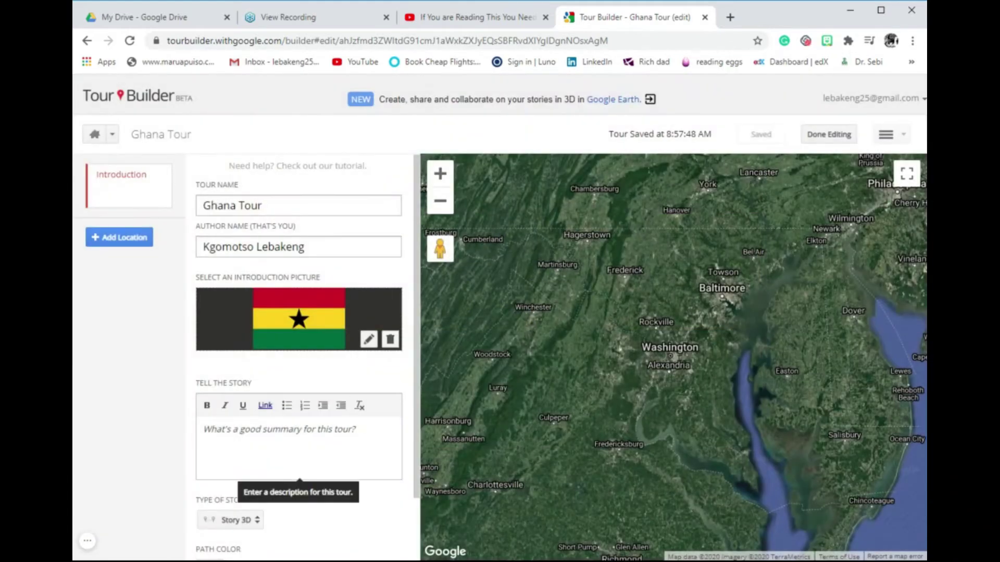
Step: Write the tour's story summary as "This is how I have spent my summer holidays in Ghana.", accepting the Grammarly capitalization fix
scroll(322, 338, "down", 1)
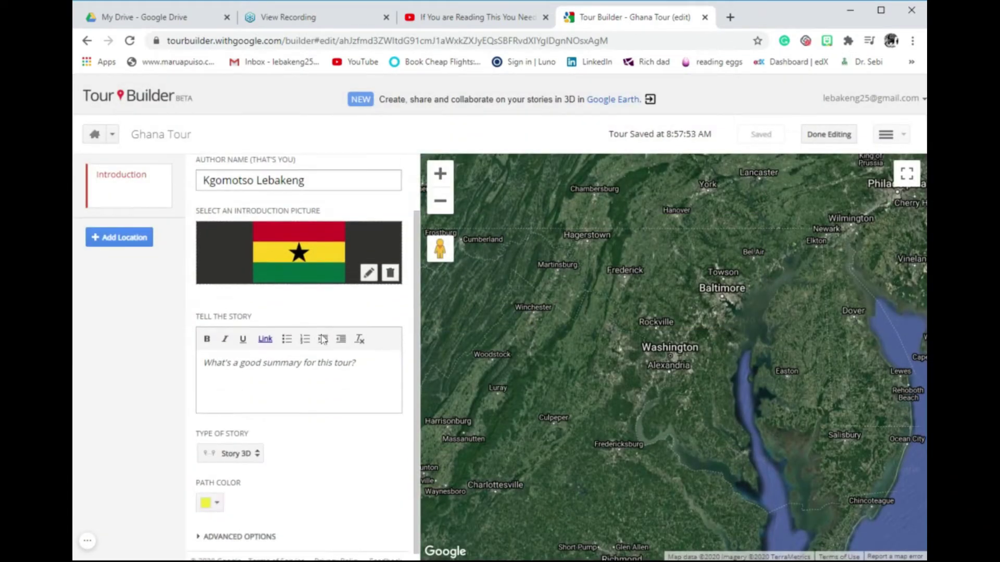
scroll(322, 339, "down", 1)
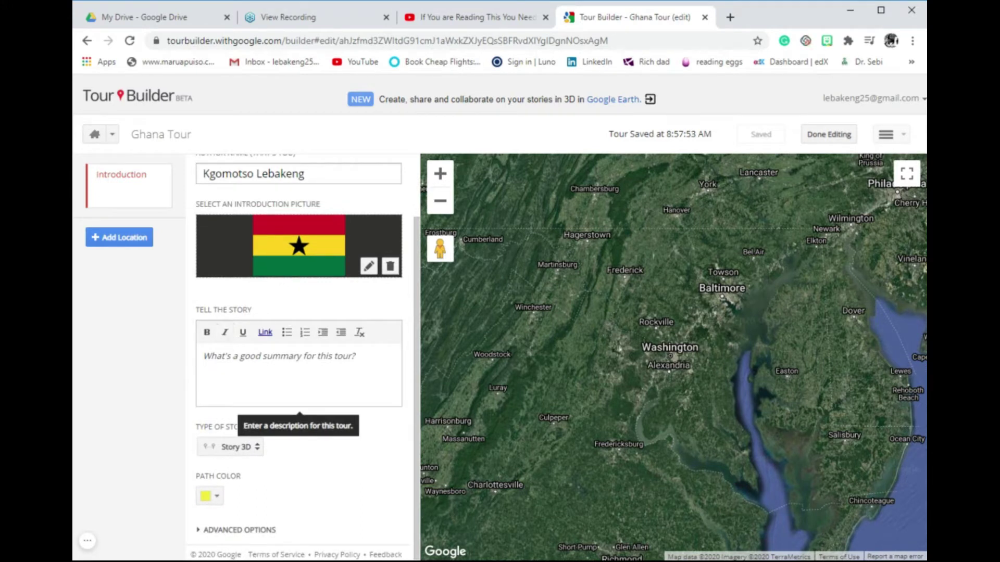
left_click(230, 357)
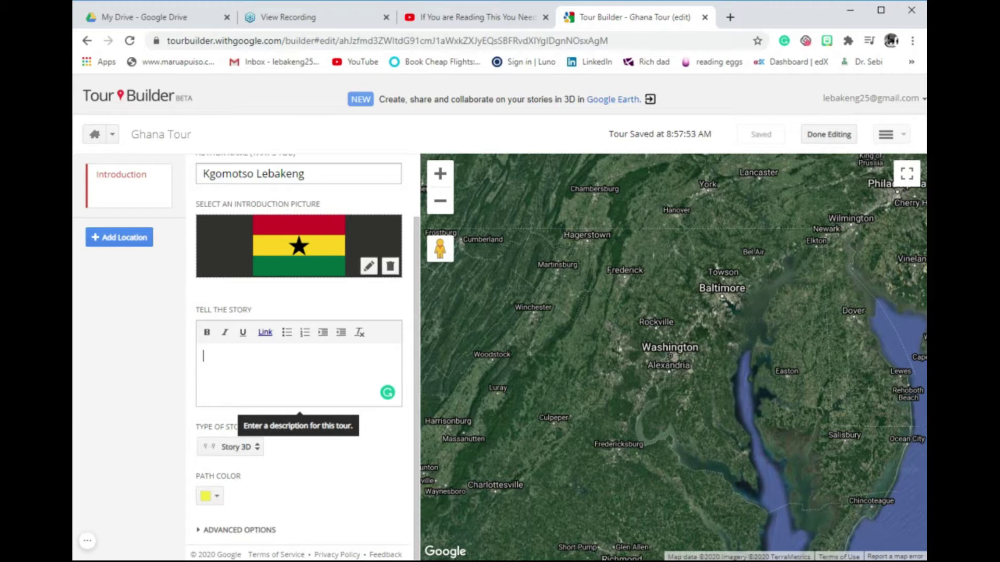
type("This ")
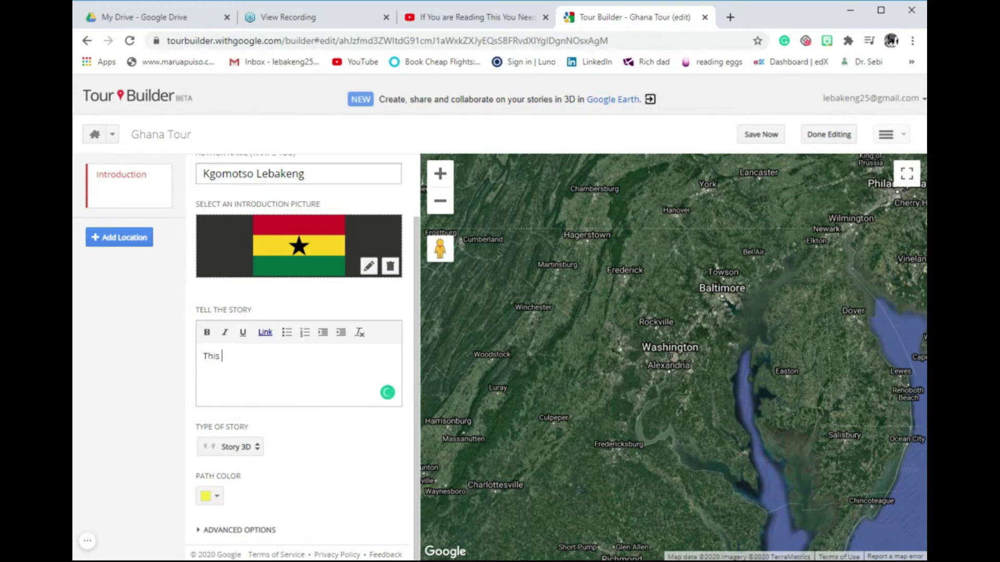
type("is how i have spent ")
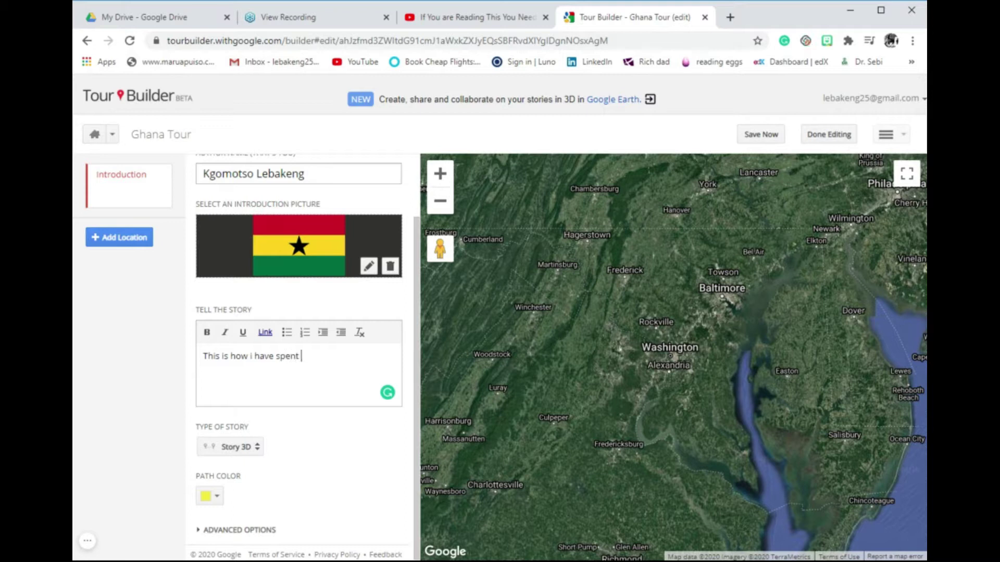
type("my summer holidays")
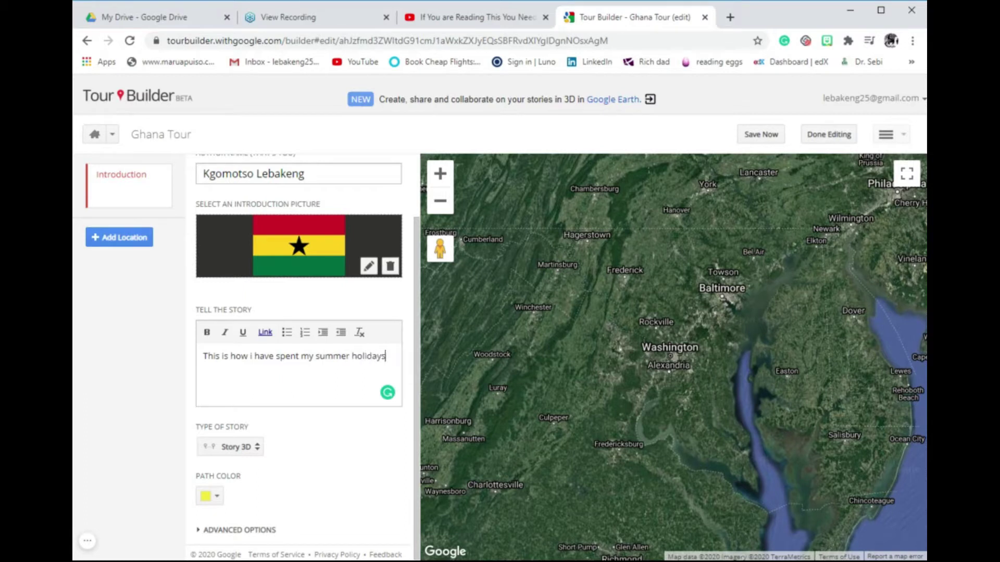
type(" in Ghana.")
left_click(251, 358)
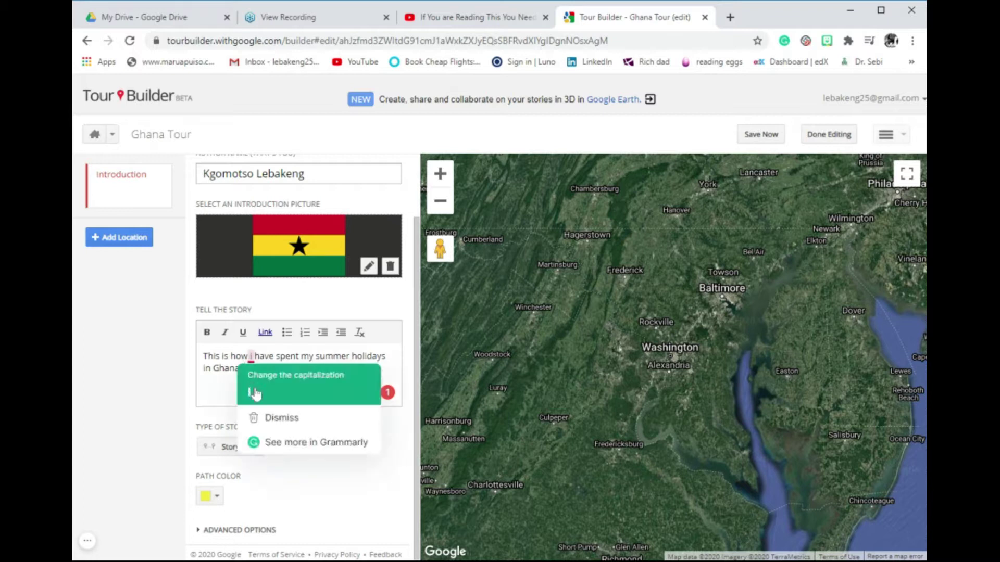
left_click(255, 394)
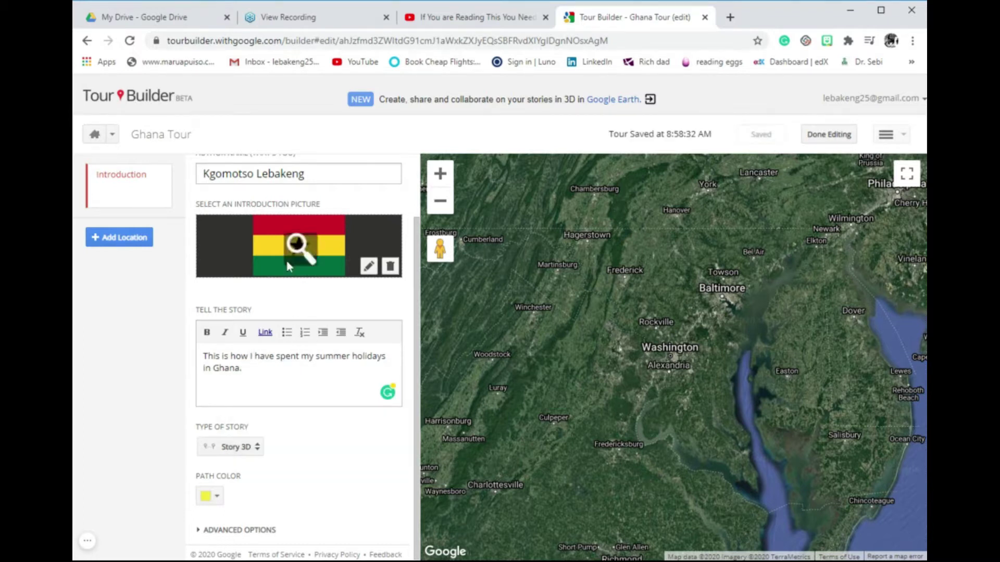
Step: Start adding a hyperlink to the word "Ghana" in the story summary
scroll(191, 370, "up", 2)
scroll(265, 411, "down", 2)
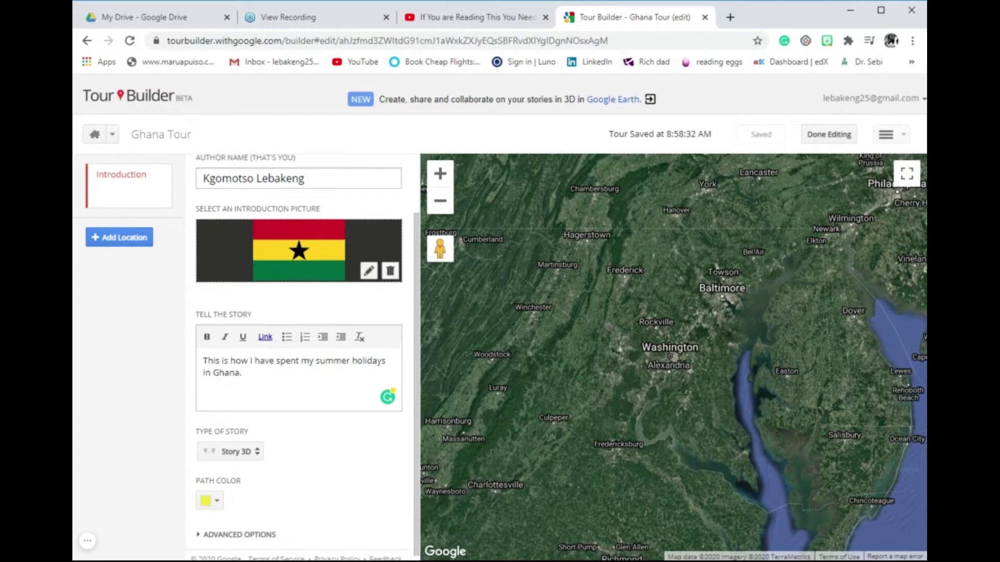
left_click(245, 396)
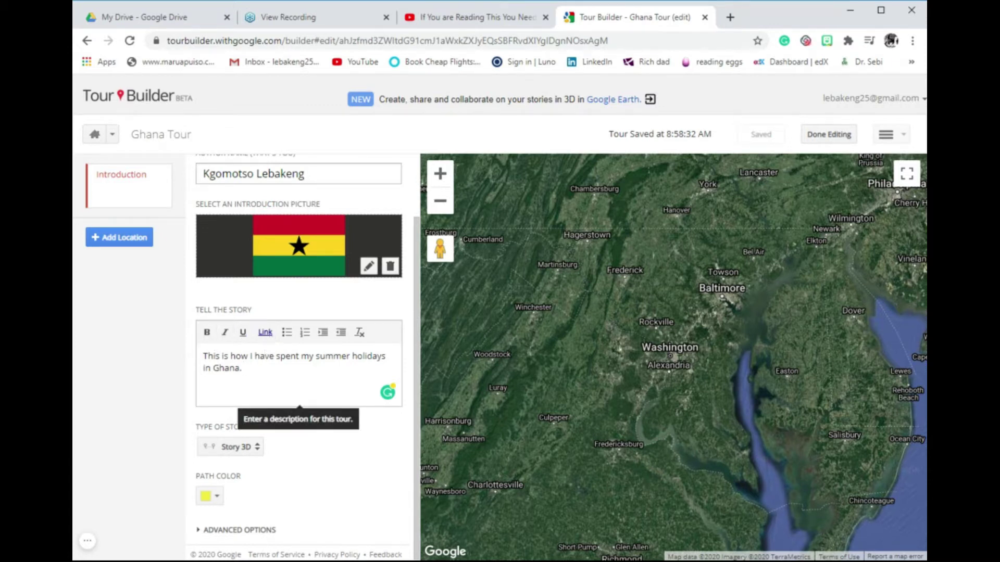
left_click_drag(213, 368, 240, 368)
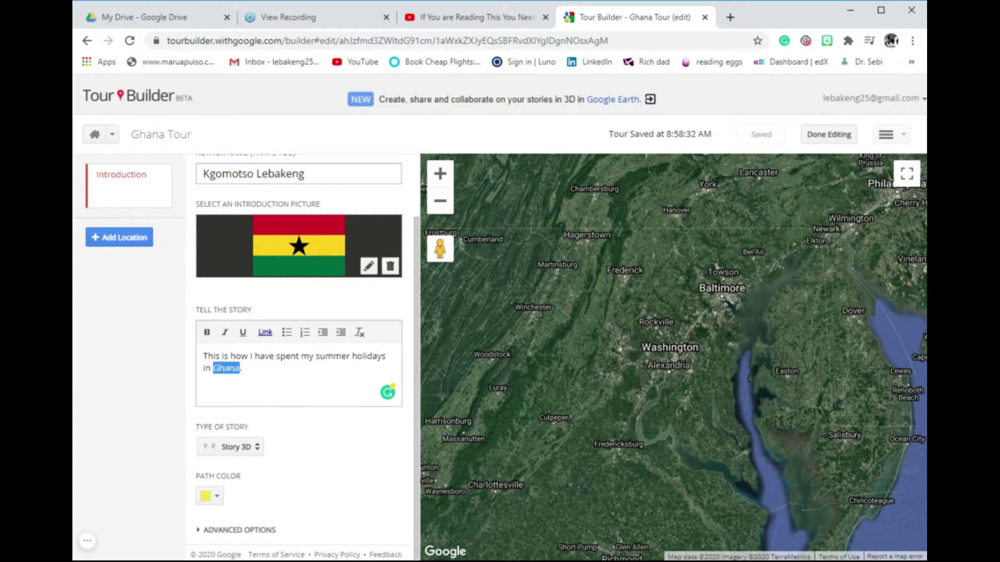
left_click(265, 332)
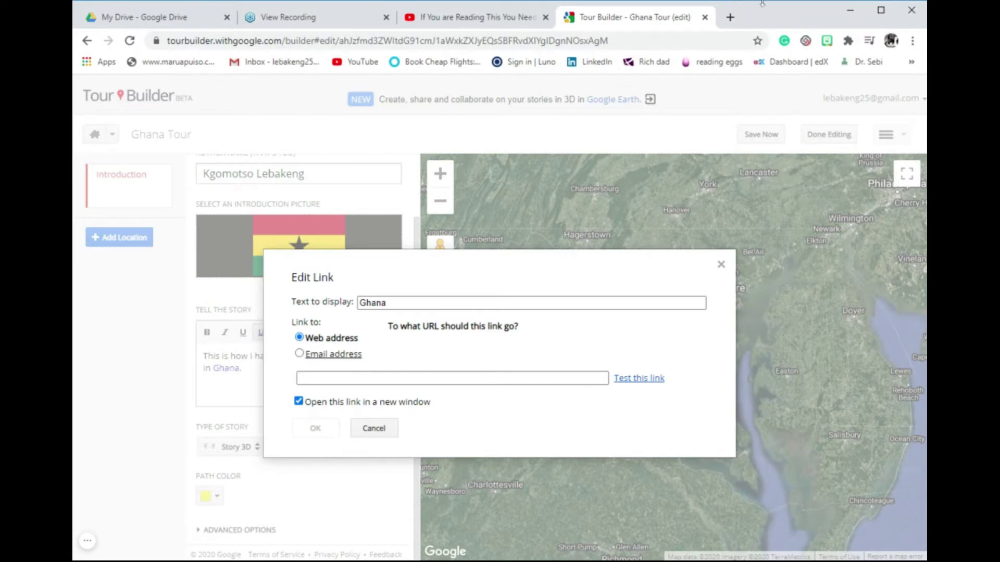
Step: Search the web for "ghana" in a new browser tab and open the Wikipedia article on Ghana
left_click(730, 18)
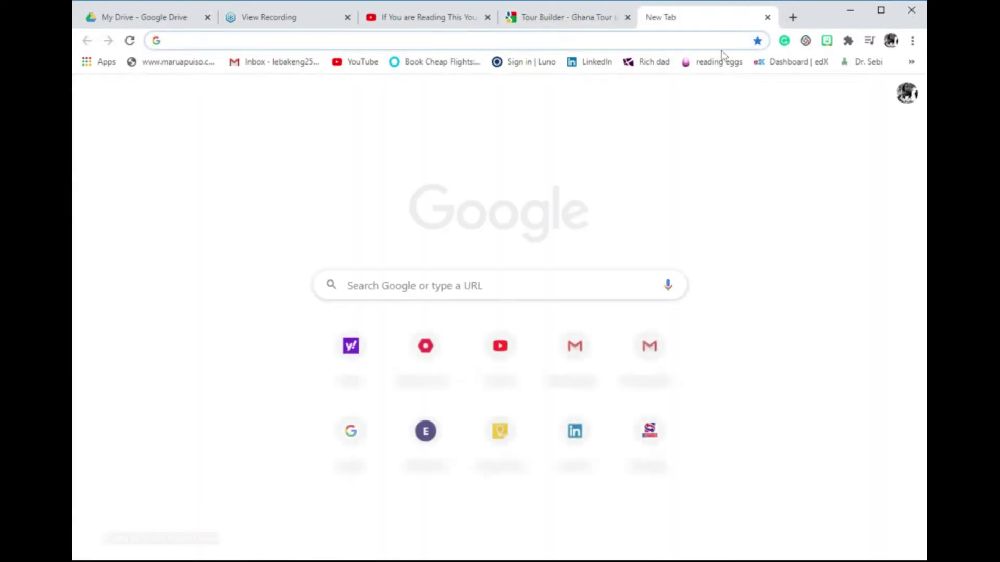
type("ghana")
key("Return")
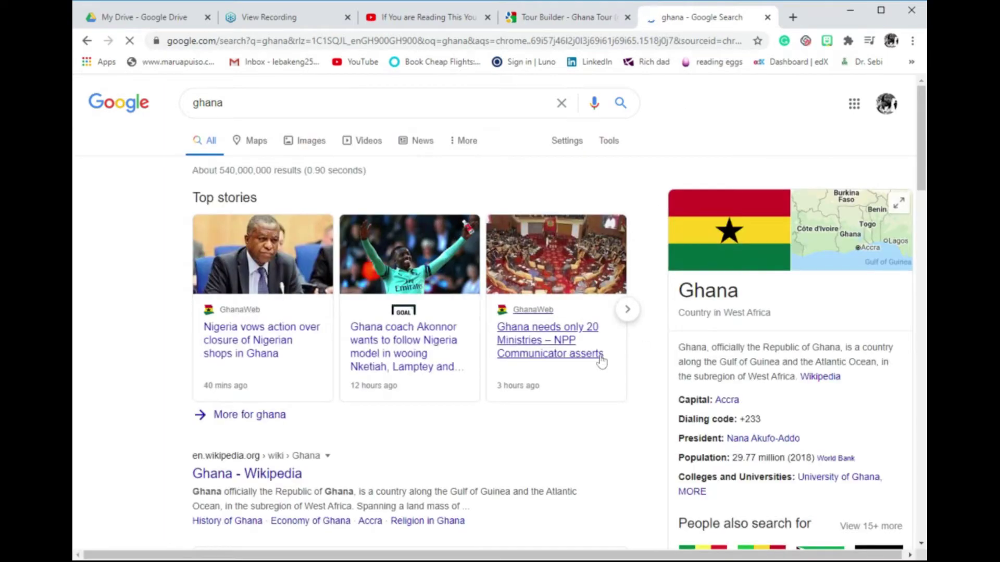
scroll(598, 360, "down", 1)
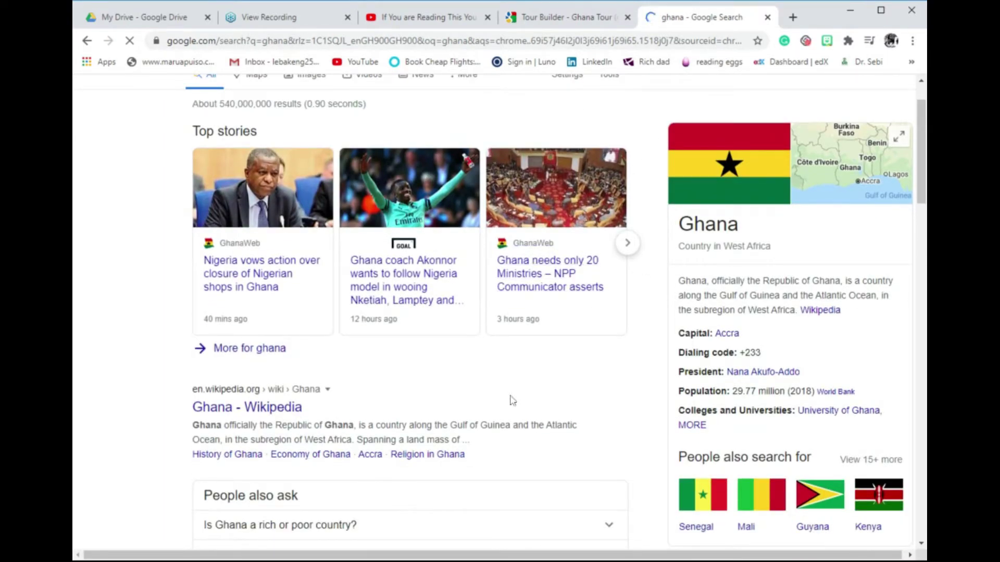
scroll(464, 410, "down", 2)
scroll(511, 397, "down", 3)
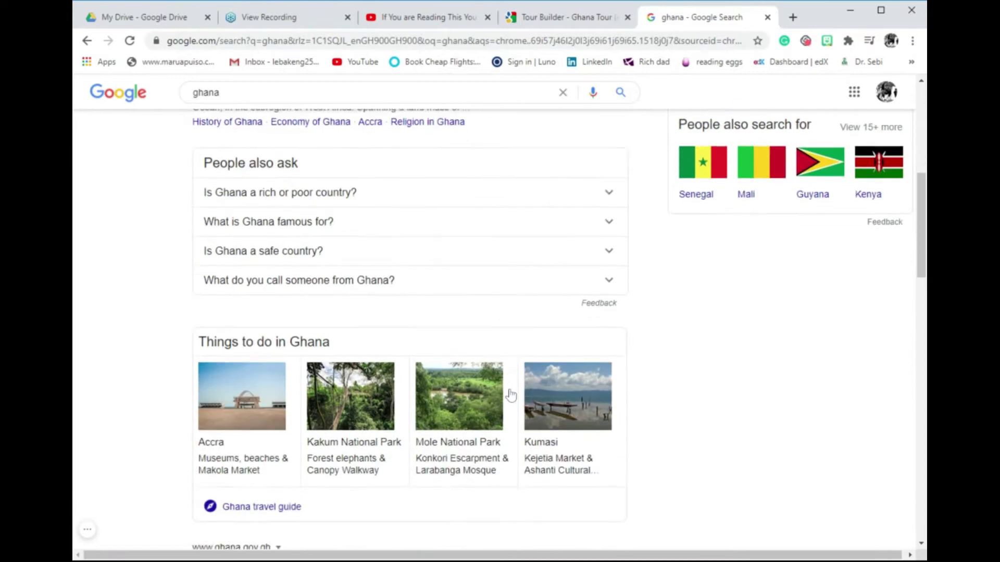
scroll(511, 396, "up", 4)
left_click(255, 345)
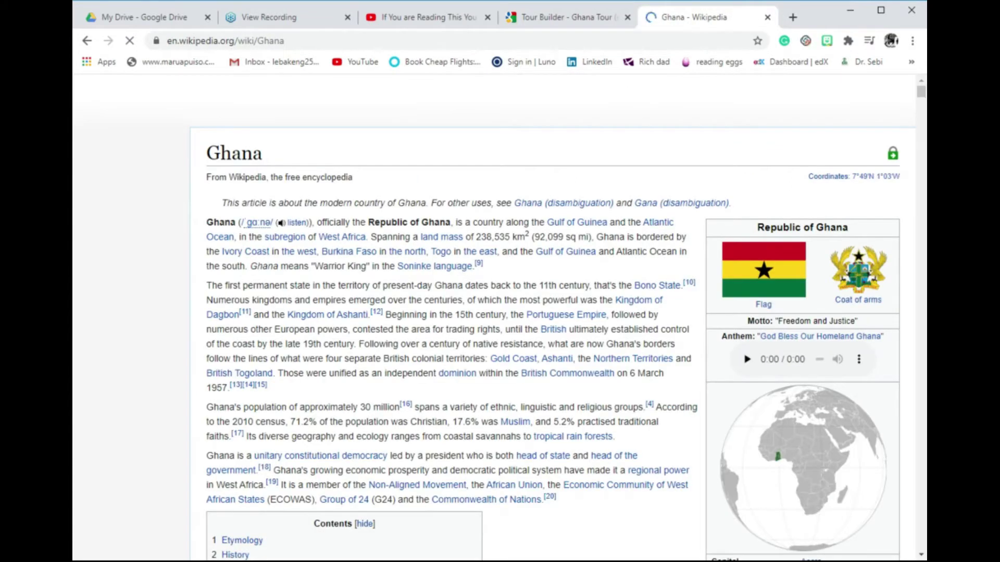
left_click(247, 44)
key("ctrl+c")
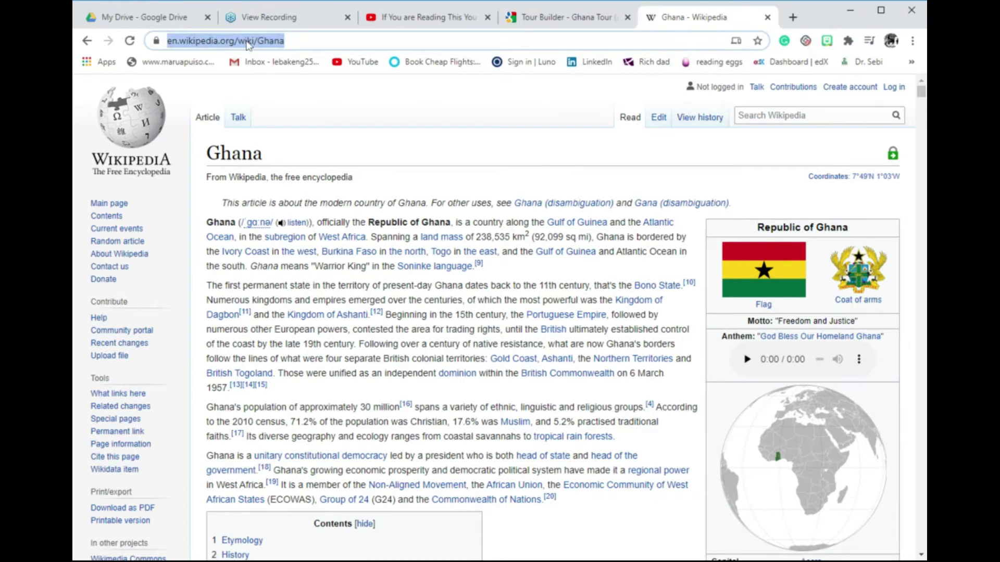
left_click(562, 18)
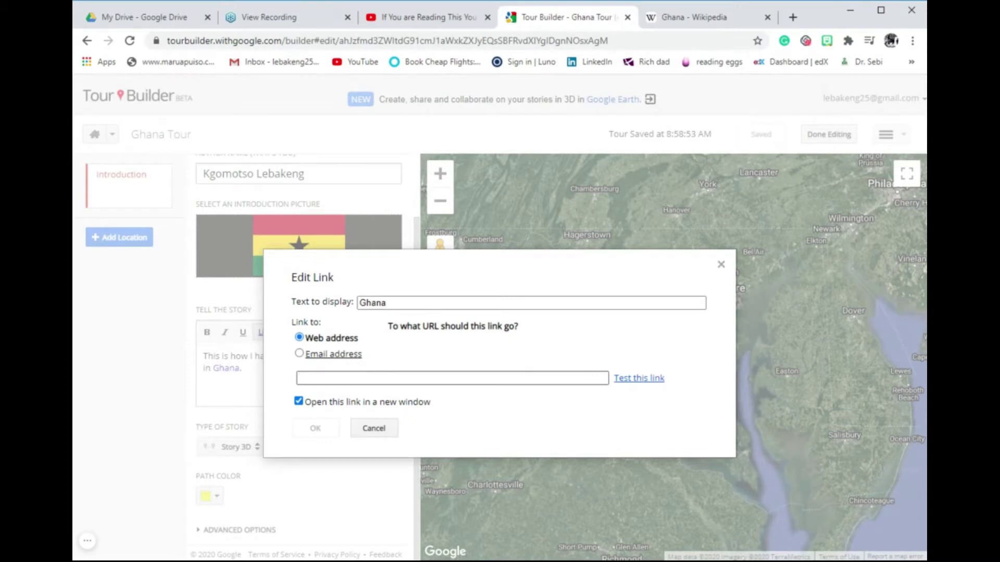
key("ctrl+v")
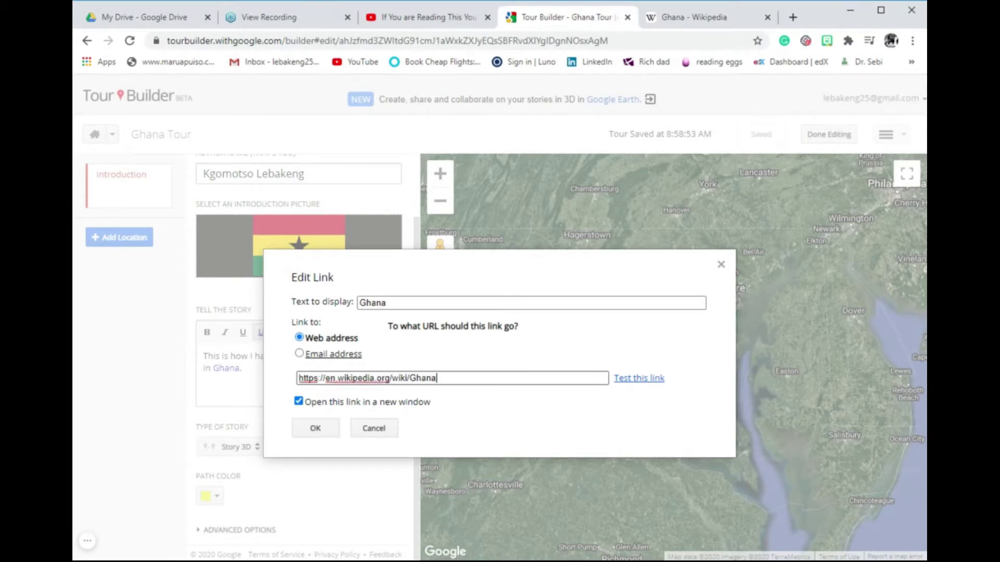
left_click(324, 428)
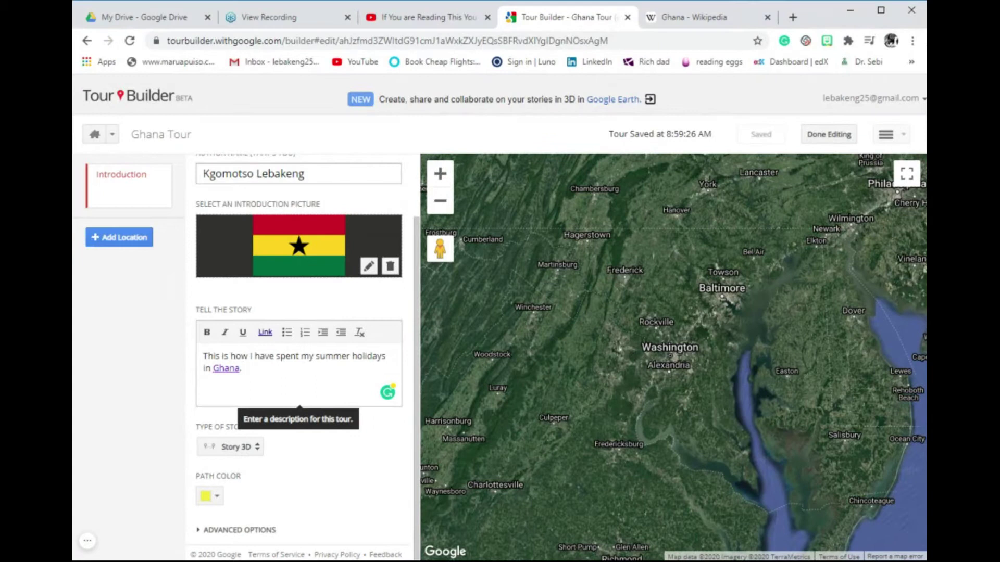
Step: Add a new location to the tour by searching for "Cape Coast" and choosing the Cape Coast place suggestion
left_click(134, 241)
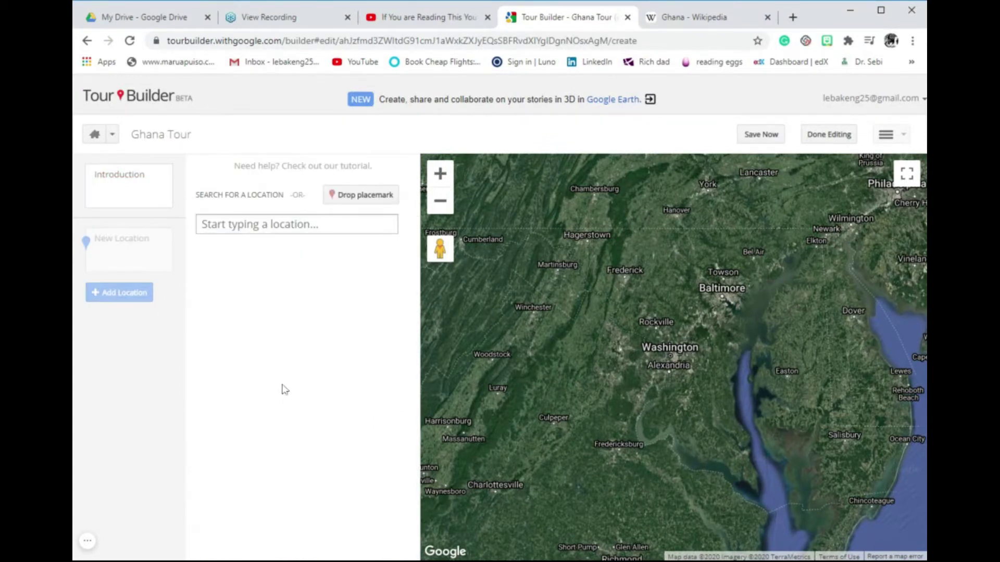
left_click(286, 230)
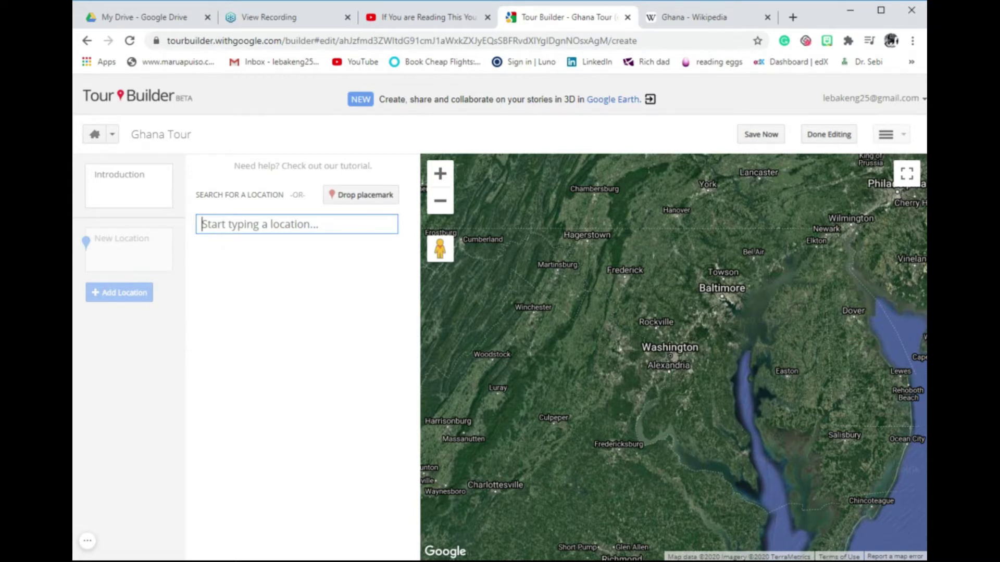
type("Ca")
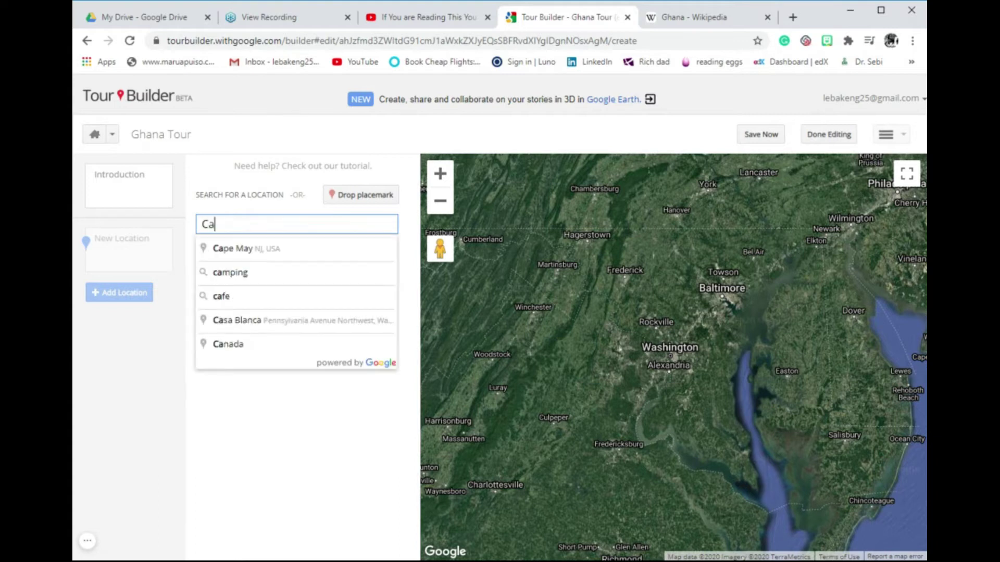
type("pe")
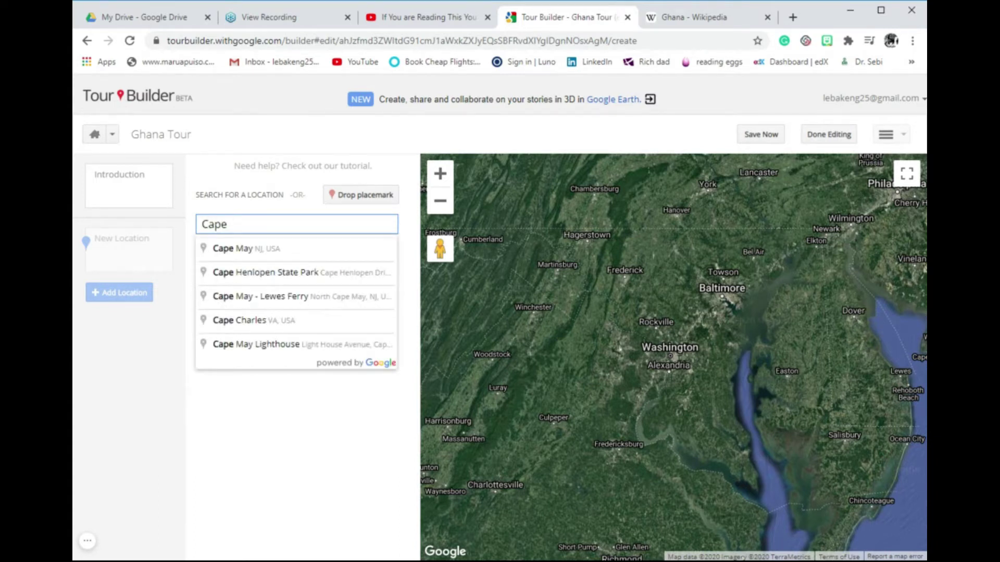
type(" Coast")
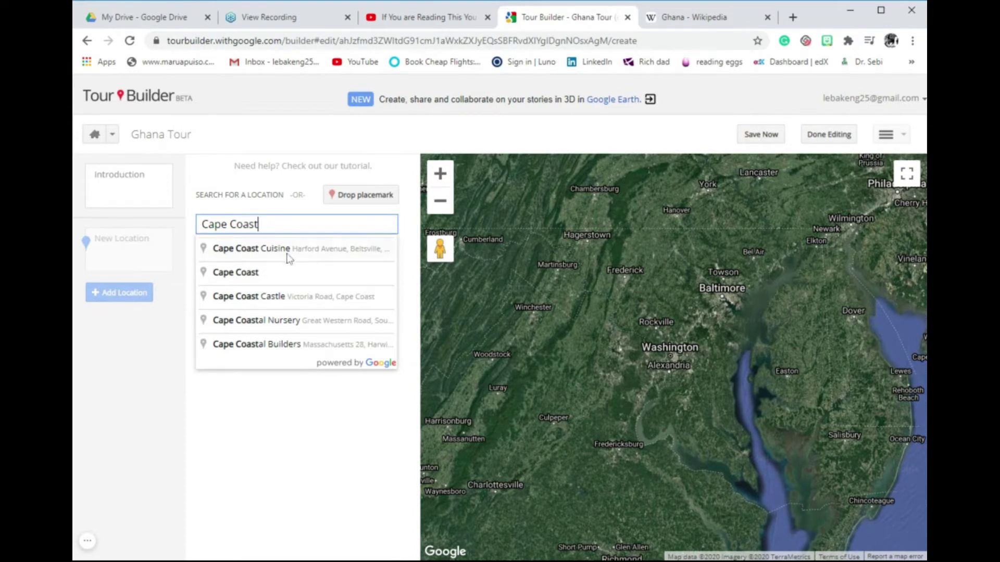
left_click(269, 273)
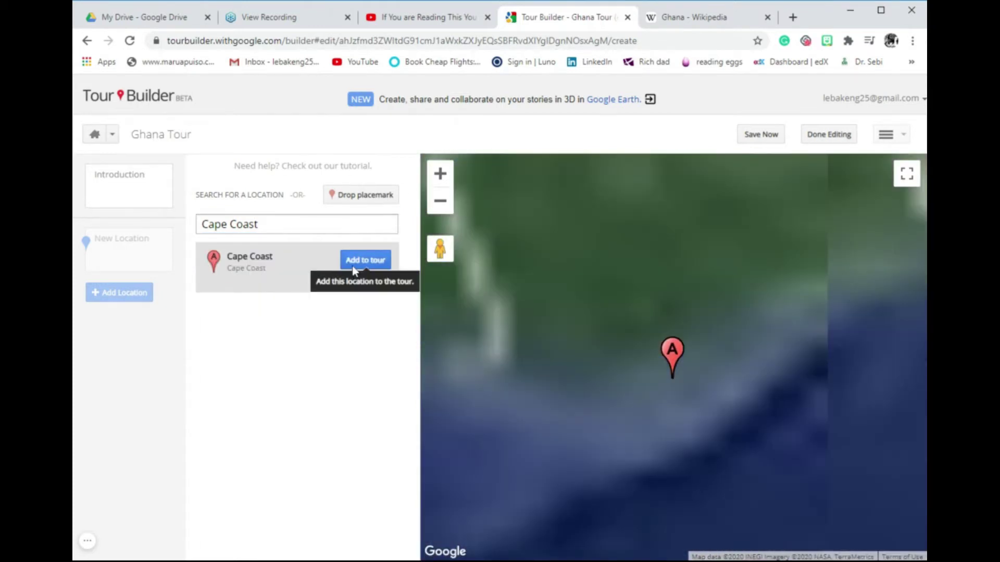
scroll(720, 374, "up", 1)
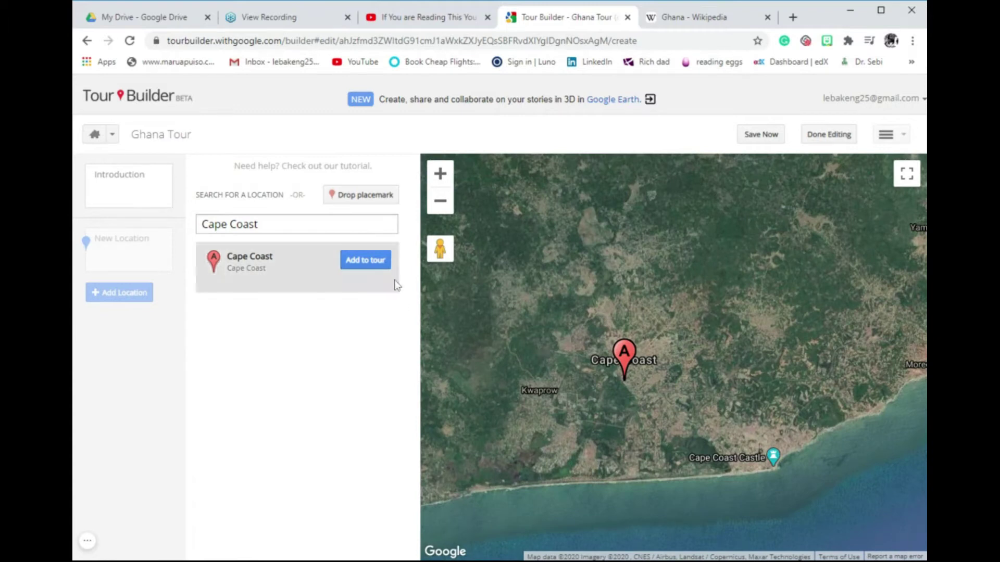
left_click(367, 265)
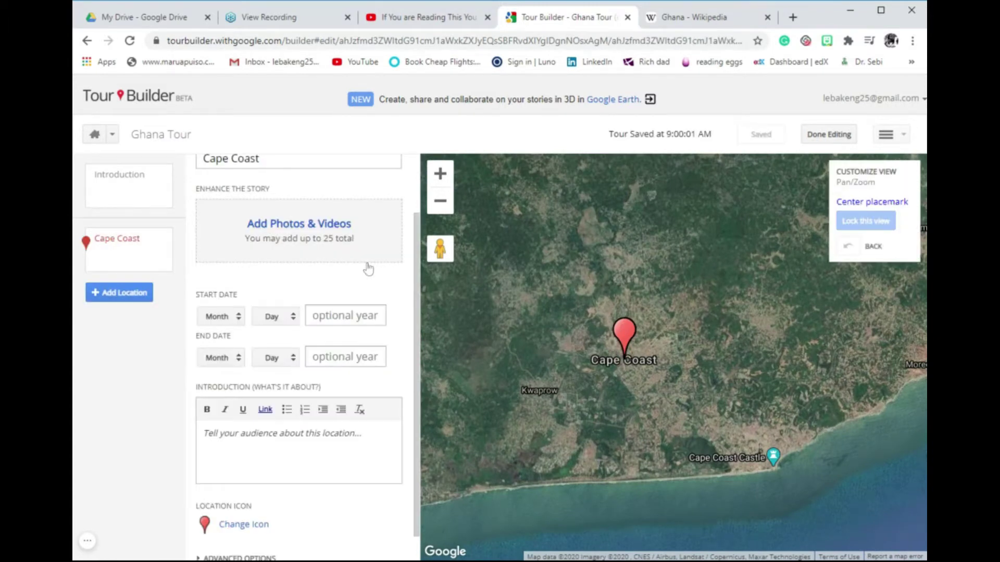
Step: Start adding photos to the Cape Coast location, look through the media sources, and search the web for "cape coast" images
scroll(365, 266, "up", 2)
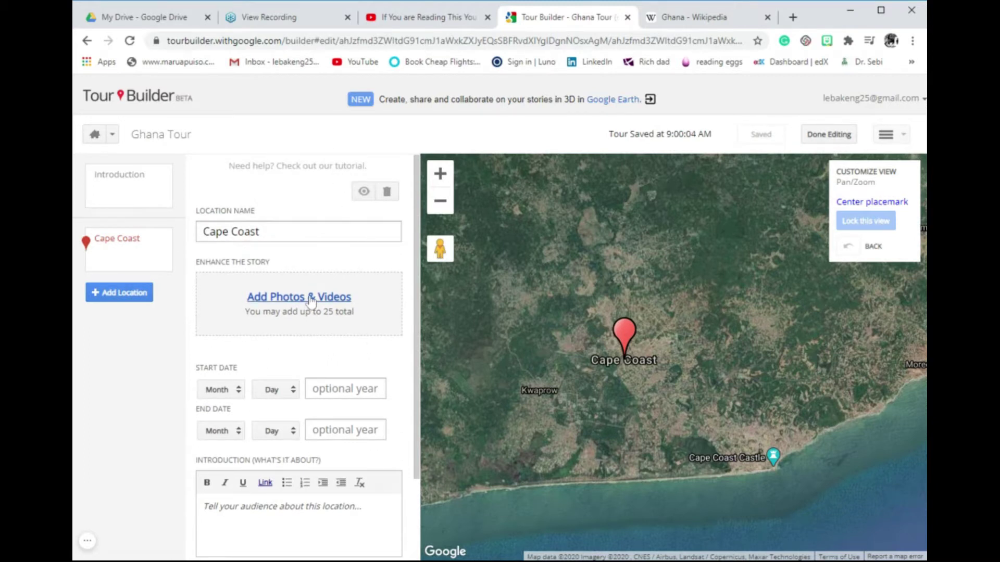
left_click(311, 299)
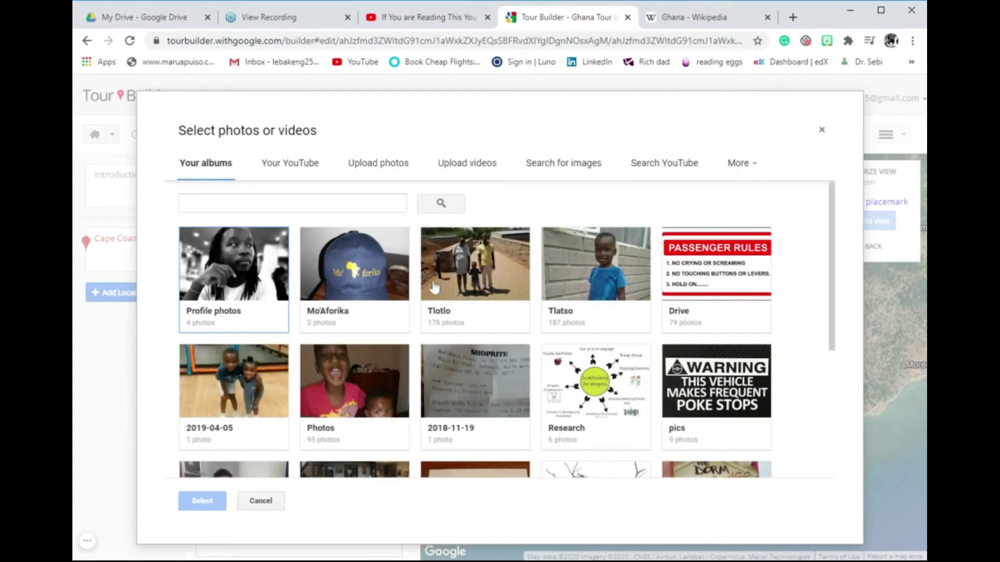
left_click(306, 172)
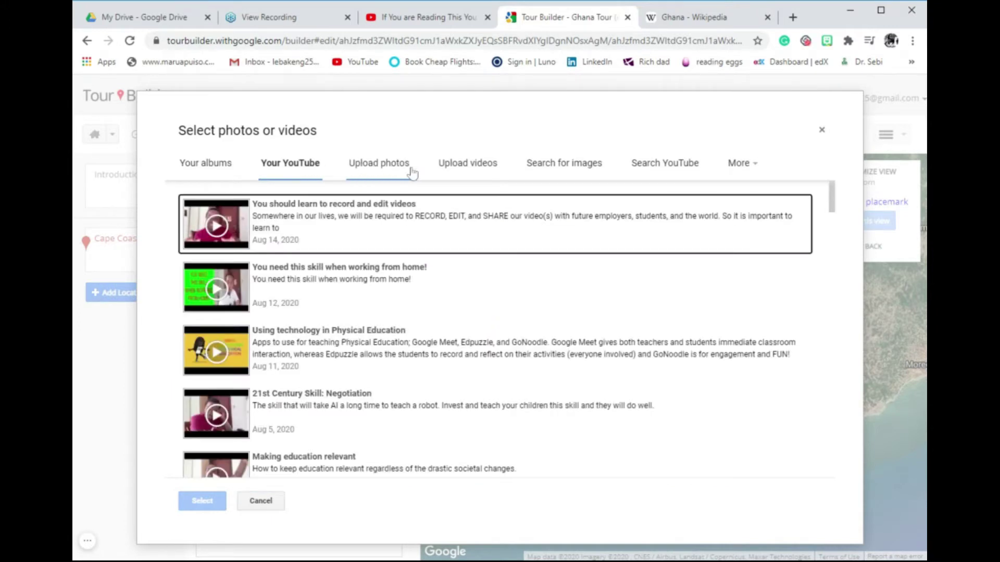
left_click(379, 165)
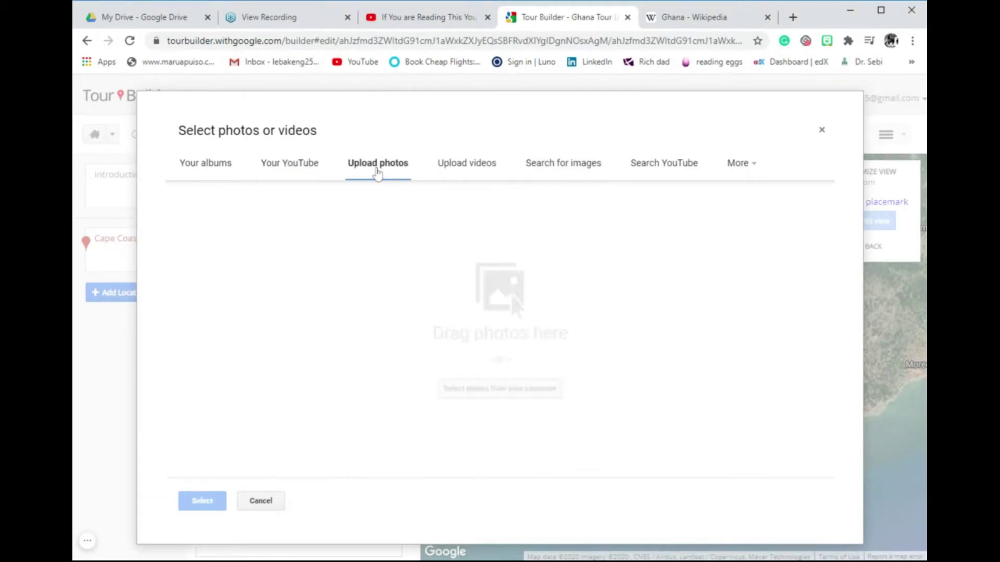
left_click(479, 173)
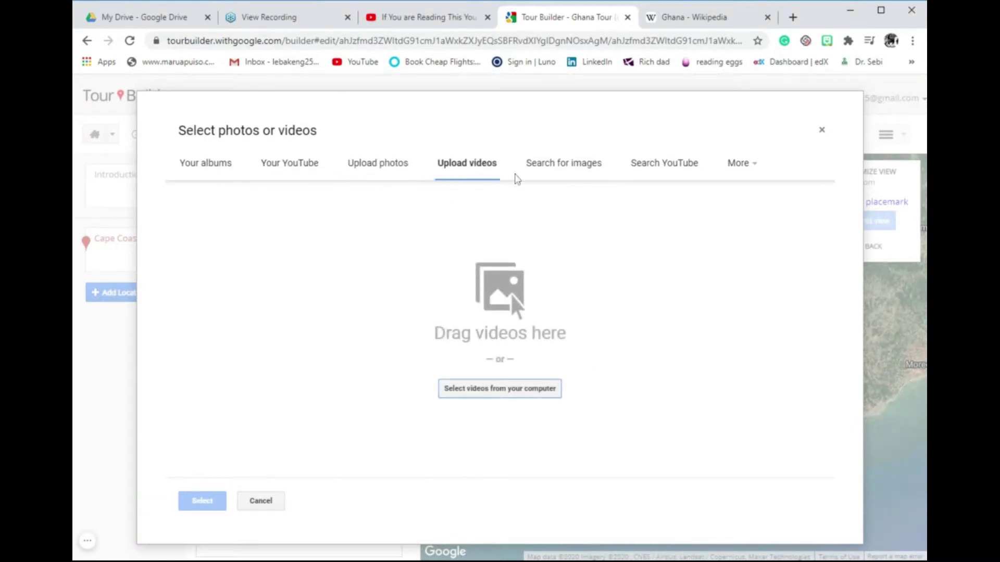
left_click(569, 173)
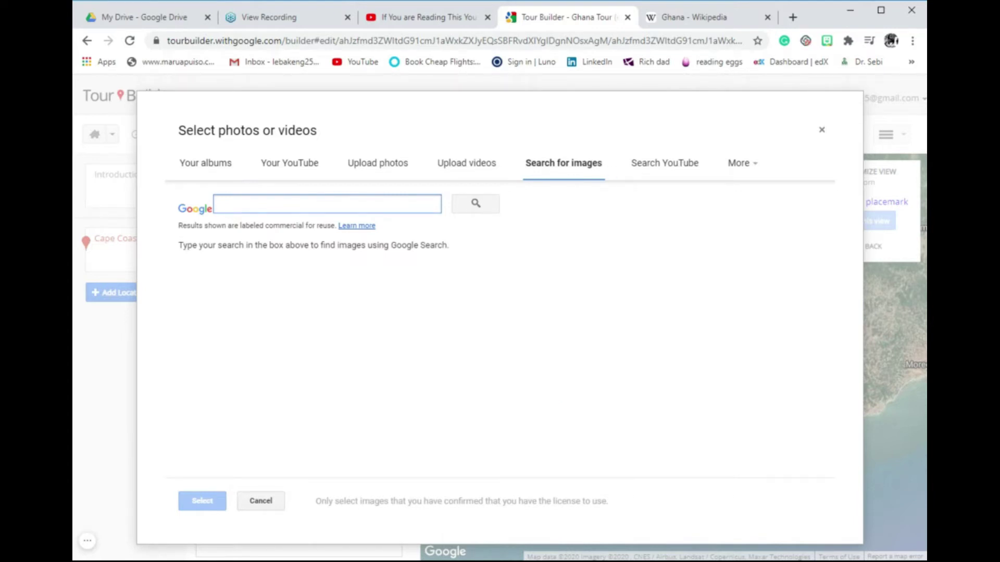
type("ca")
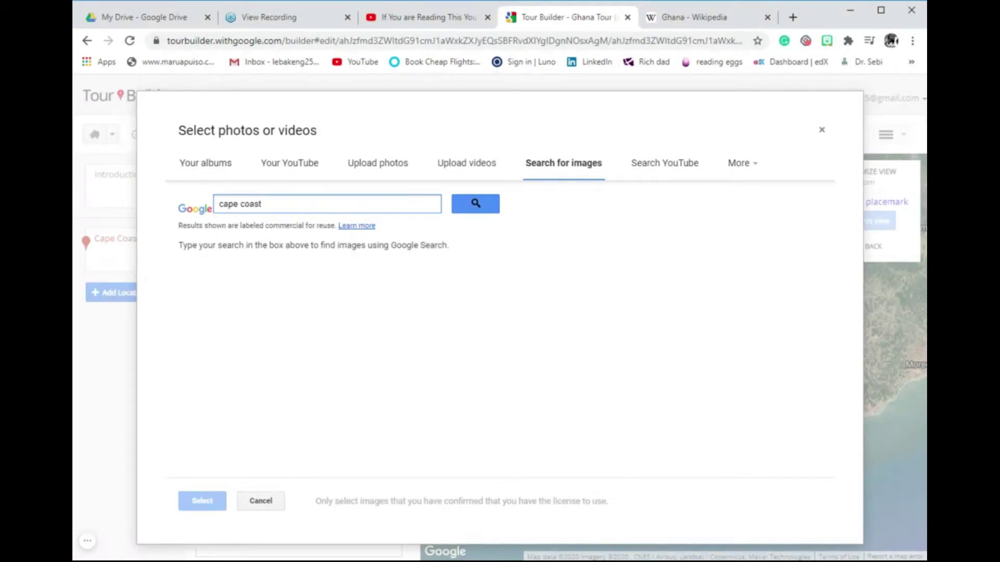
type("pe coast")
key("Return")
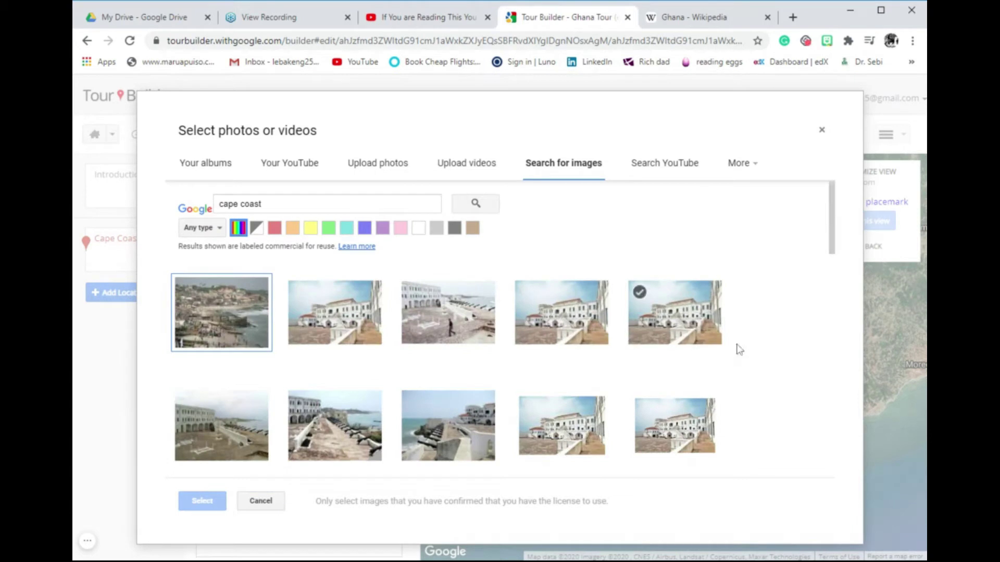
Step: Add two images to the Cape Coast location: the white castle wall with palm trees and the green coastal bay
scroll(801, 338, "down", 4)
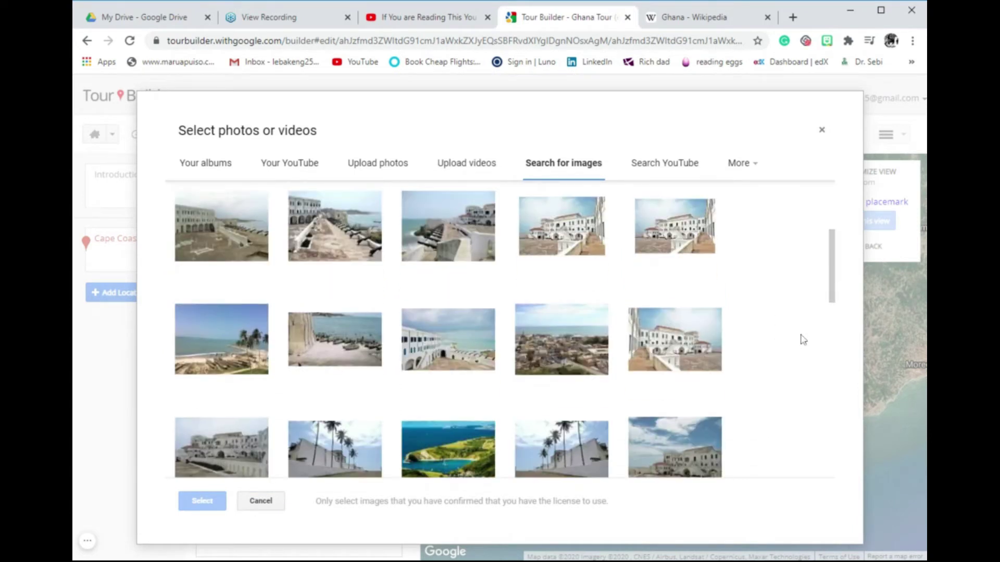
scroll(803, 339, "down", 3)
left_click(451, 343)
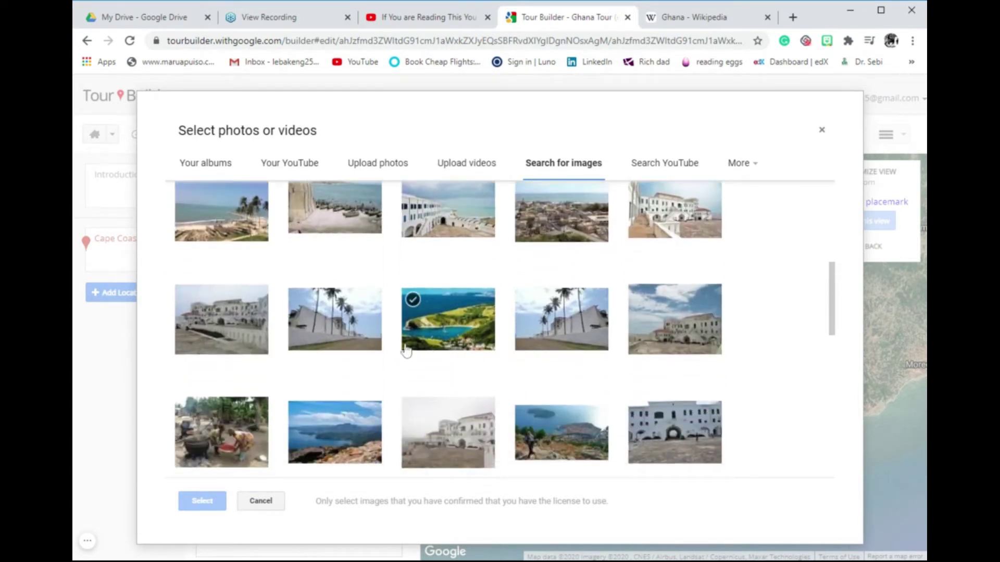
left_click(333, 328)
left_click(459, 333)
scroll(453, 375, "down", 1)
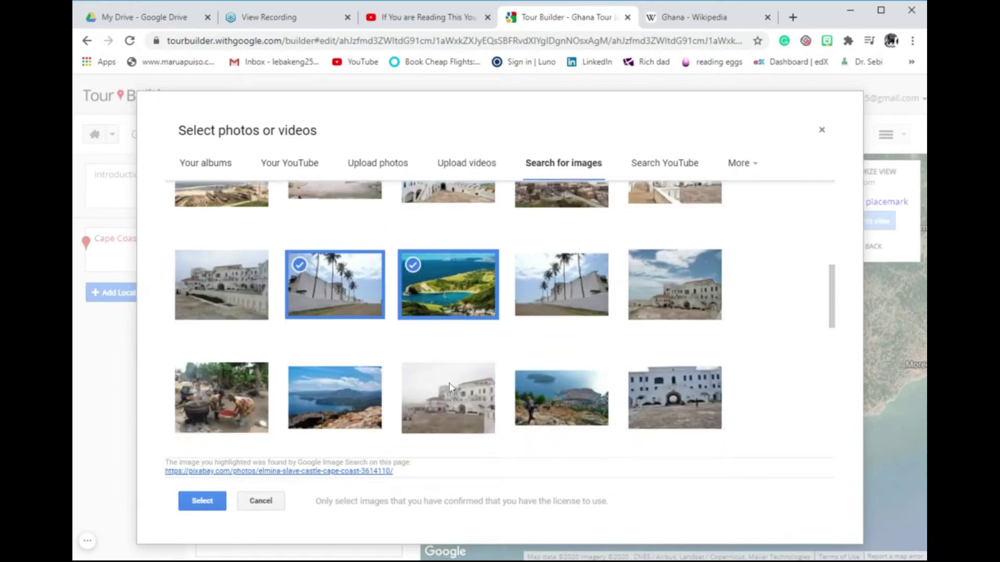
left_click(206, 502)
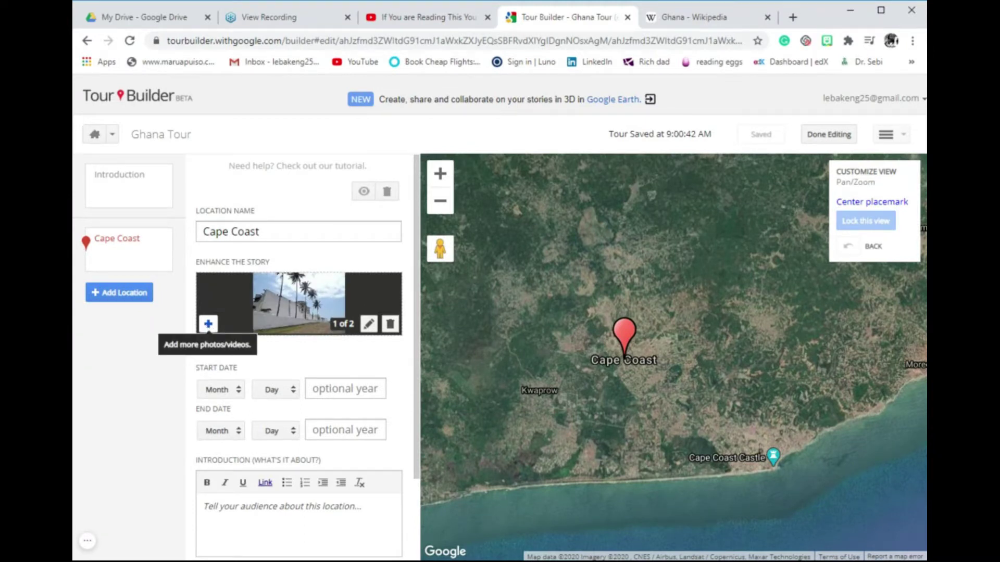
Step: Start adding more media to the Cape Coast location and search YouTube for "cape coast" videos
left_click(208, 324)
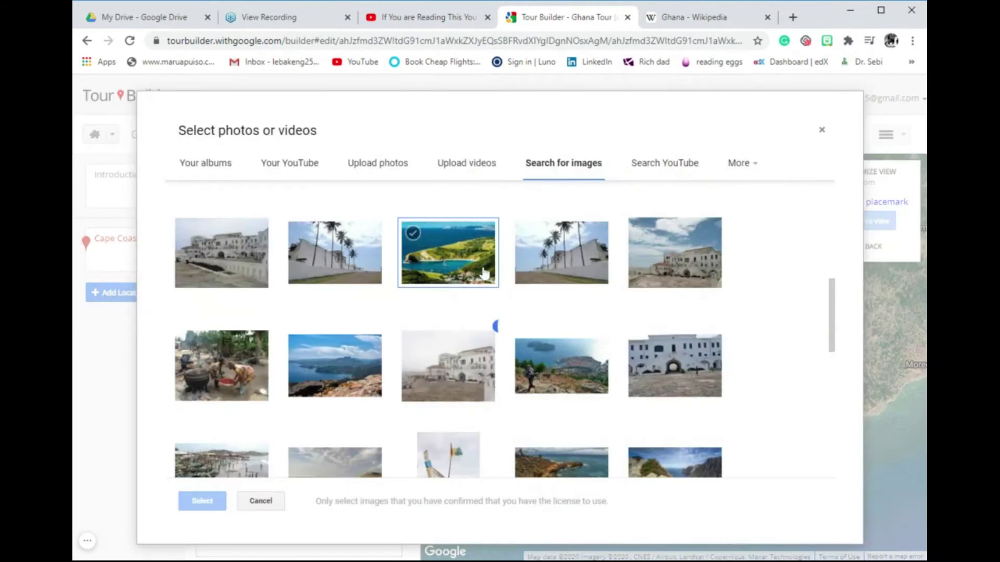
left_click(669, 165)
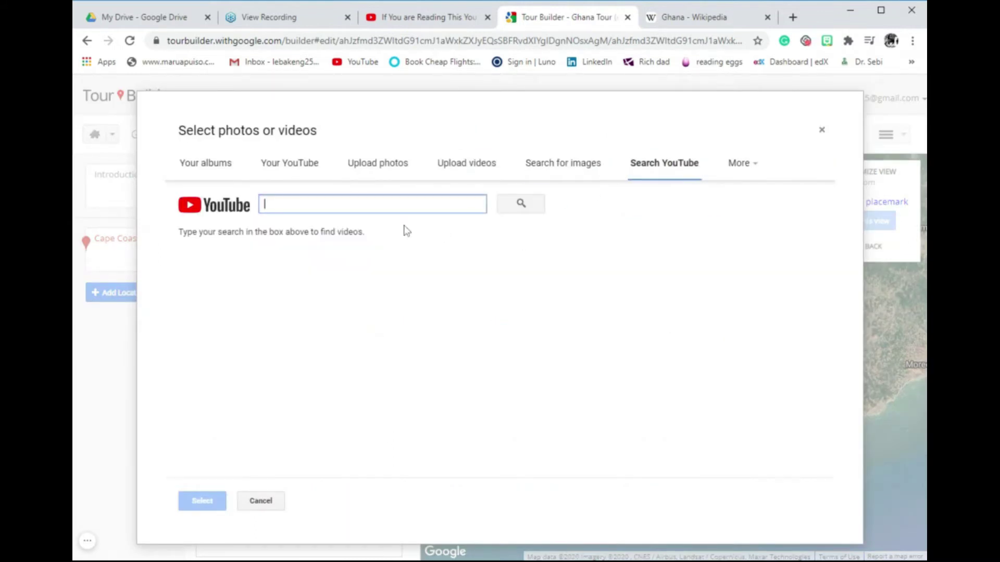
type("c")
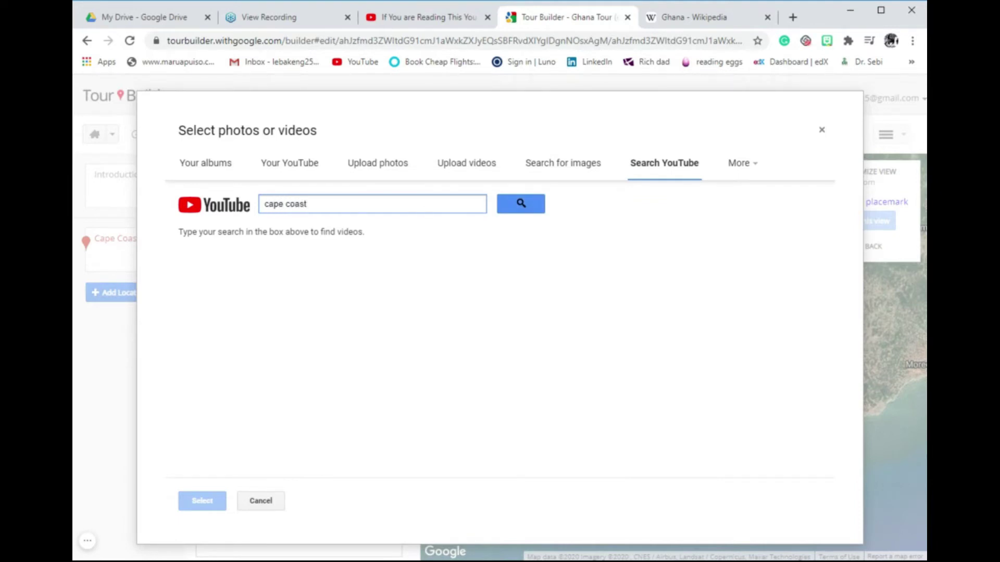
type("ape coast")
left_click(519, 203)
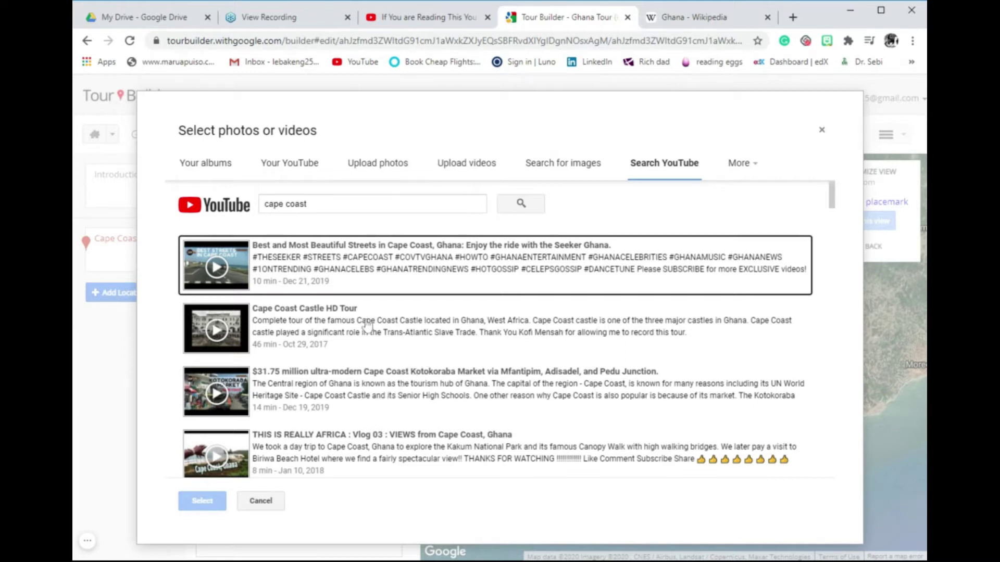
Step: Look through the video results and add "Best and Most Beautiful Streets in Cape Coast, Ghana" to the Cape Coast location
scroll(451, 329, "down", 1)
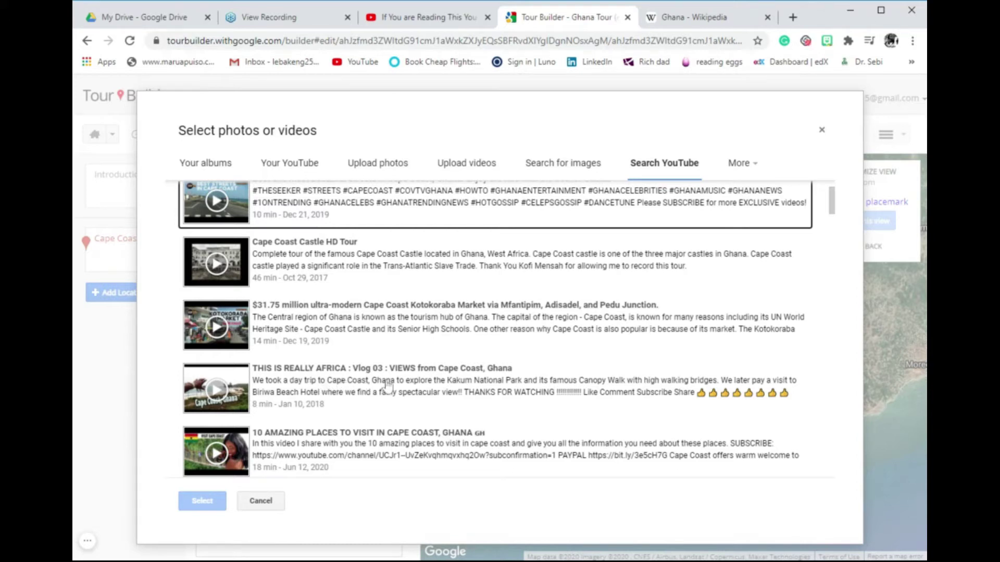
scroll(594, 344, "down", 1)
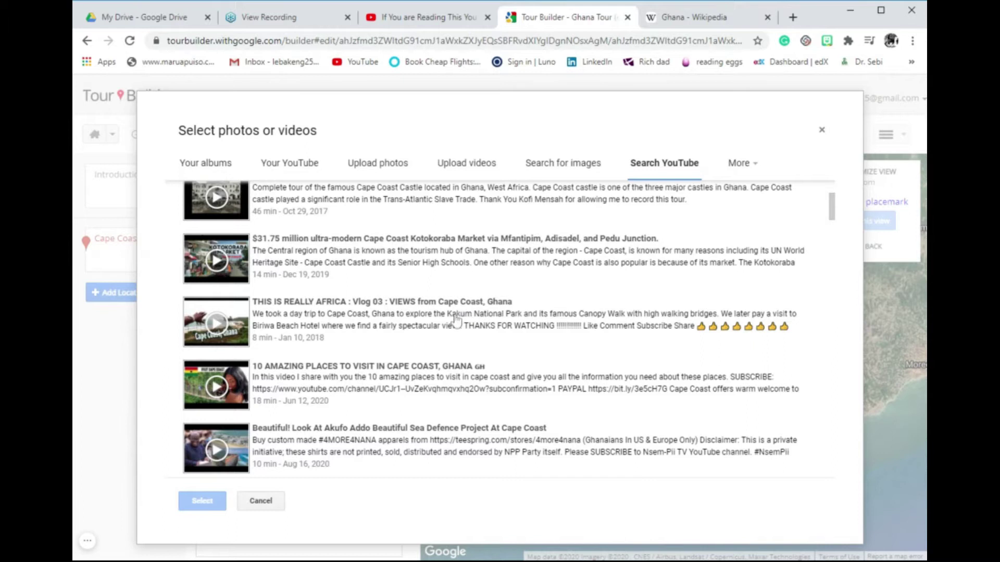
scroll(457, 319, "up", 2)
left_click(385, 279)
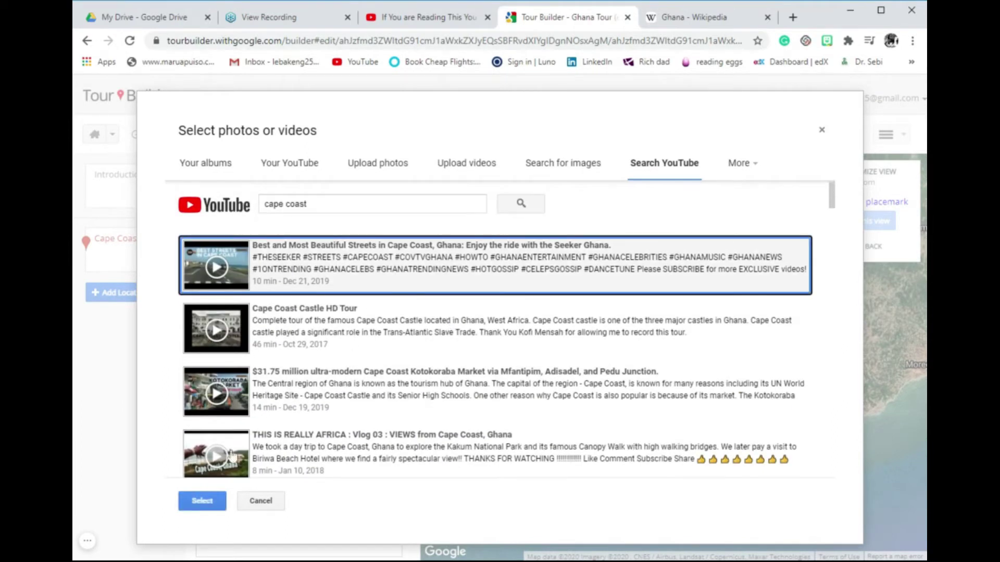
left_click(199, 500)
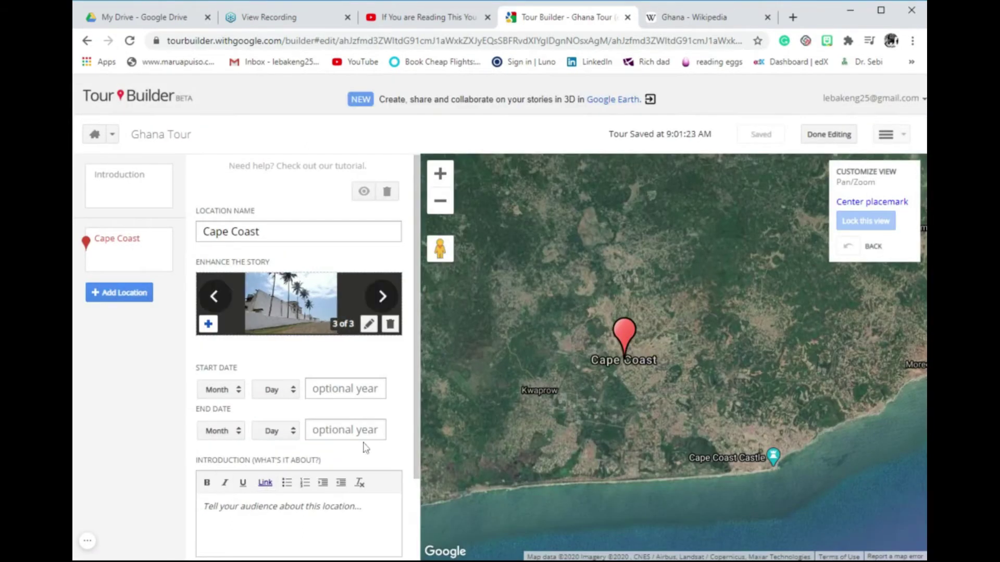
mouse_move(300, 317)
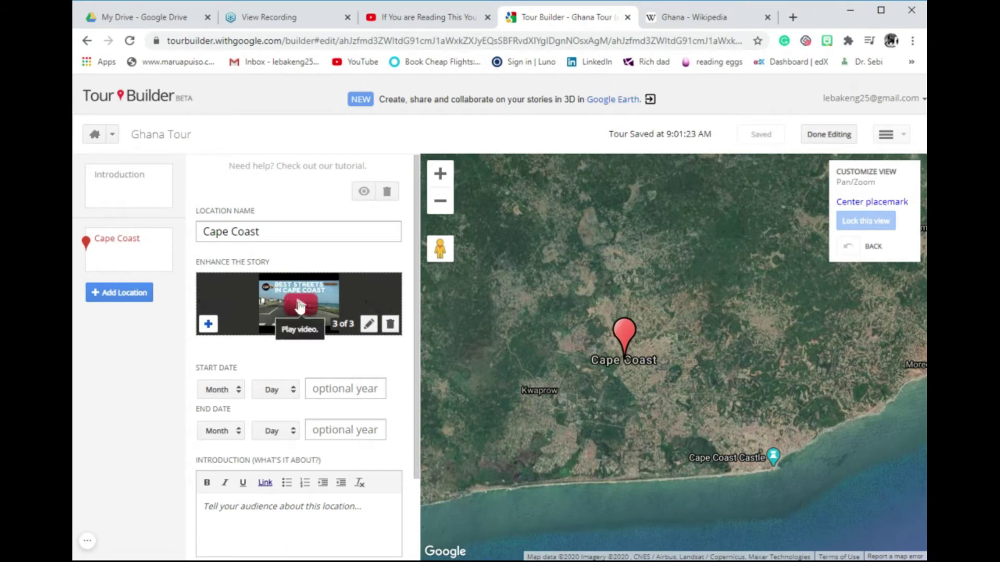
Step: Set the Cape Coast location's start date to Aug 18
scroll(281, 313, "down", 2)
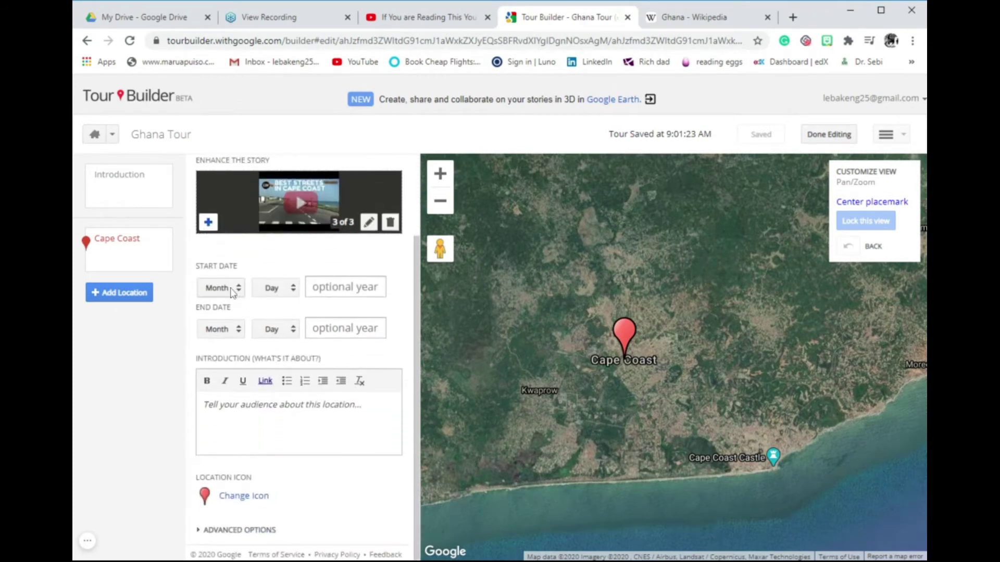
left_click(231, 290)
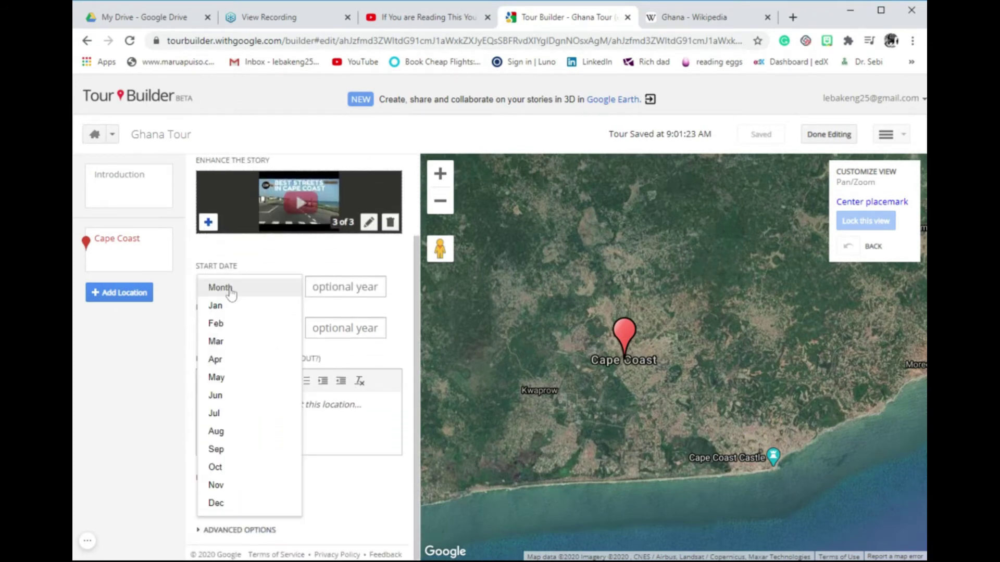
left_click(216, 431)
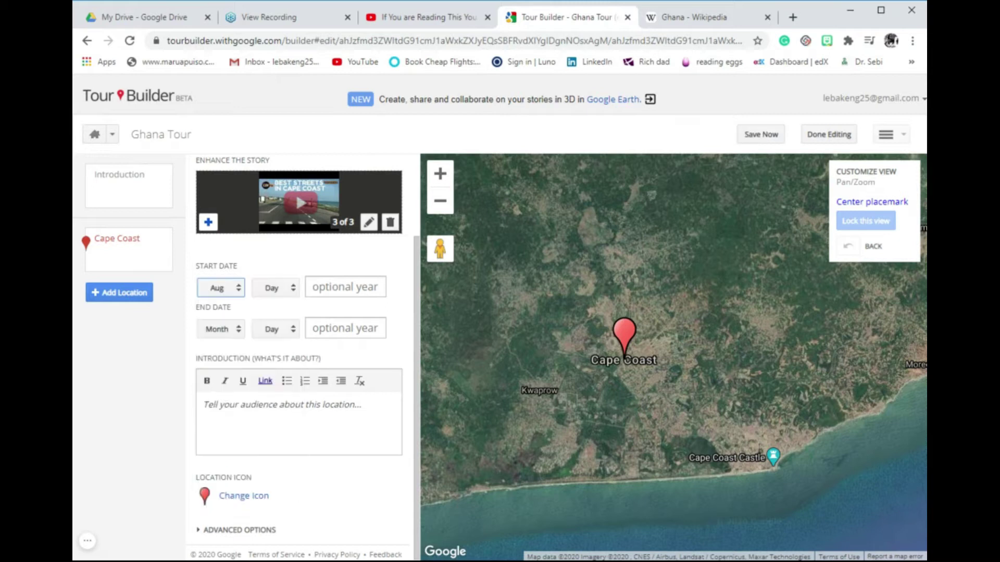
left_click(281, 290)
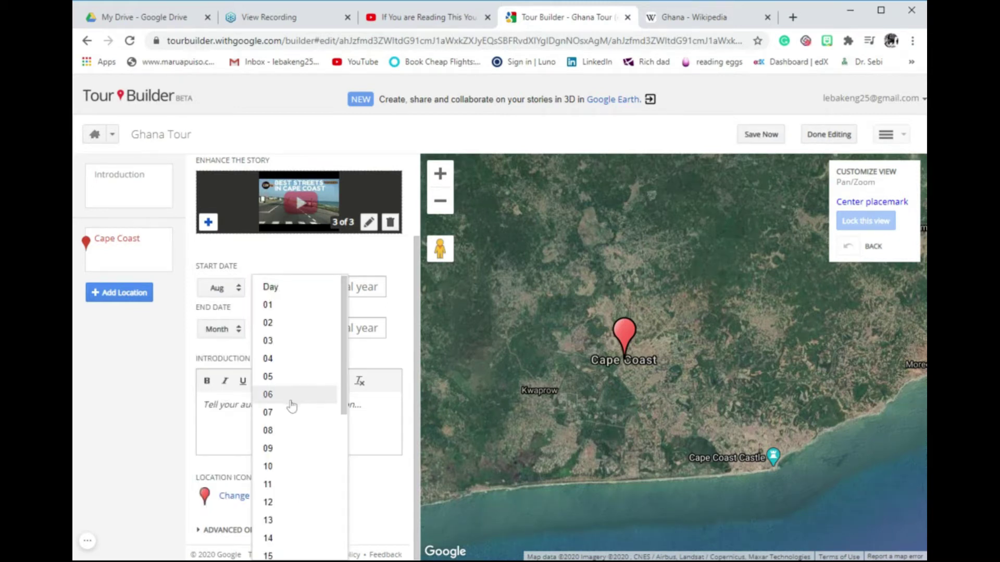
scroll(288, 405, "down", 2)
left_click(278, 485)
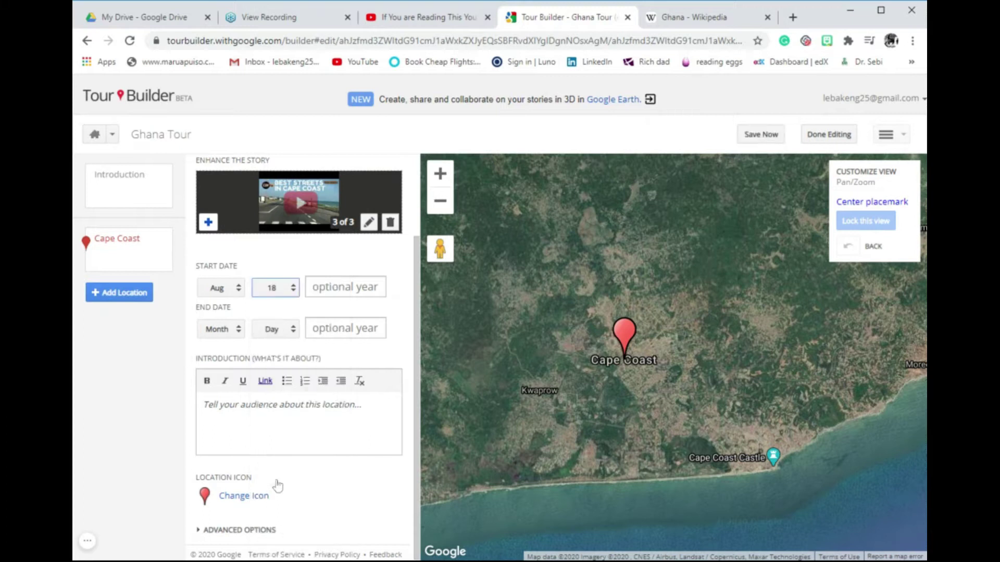
Step: Set the Cape Coast location's end date to Aug 18
left_click(222, 329)
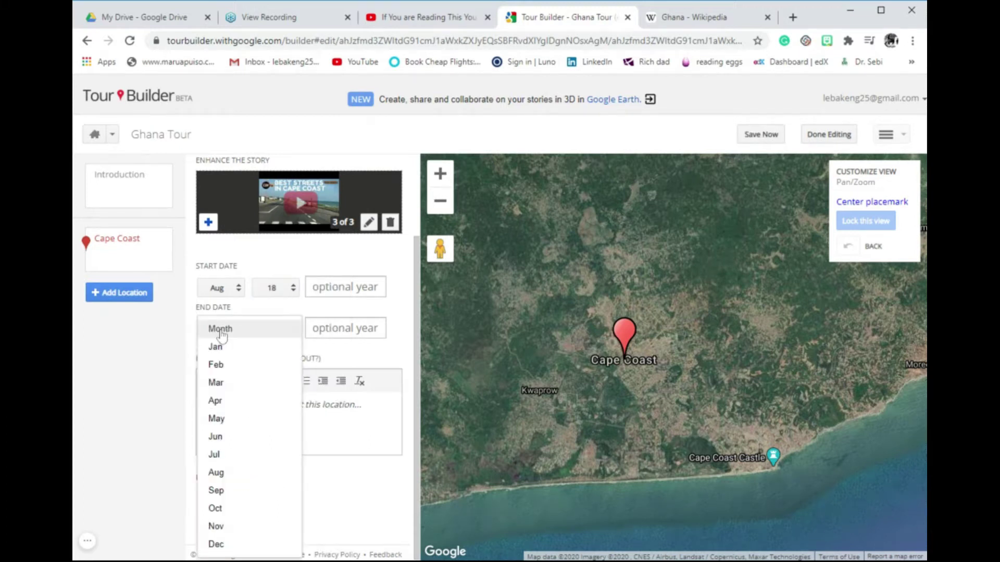
left_click(227, 474)
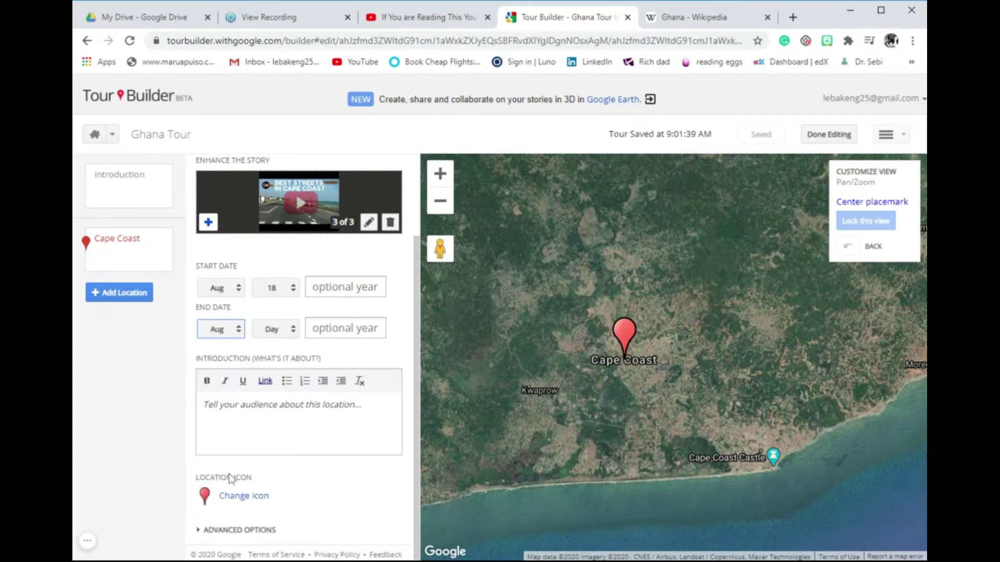
left_click(270, 333)
scroll(278, 522, "down", 1)
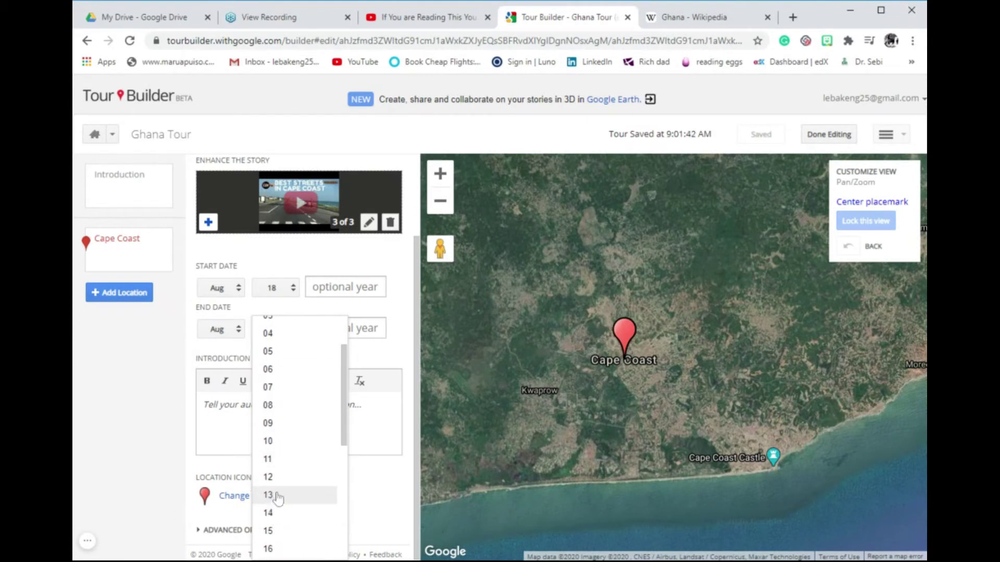
scroll(283, 511, "down", 1)
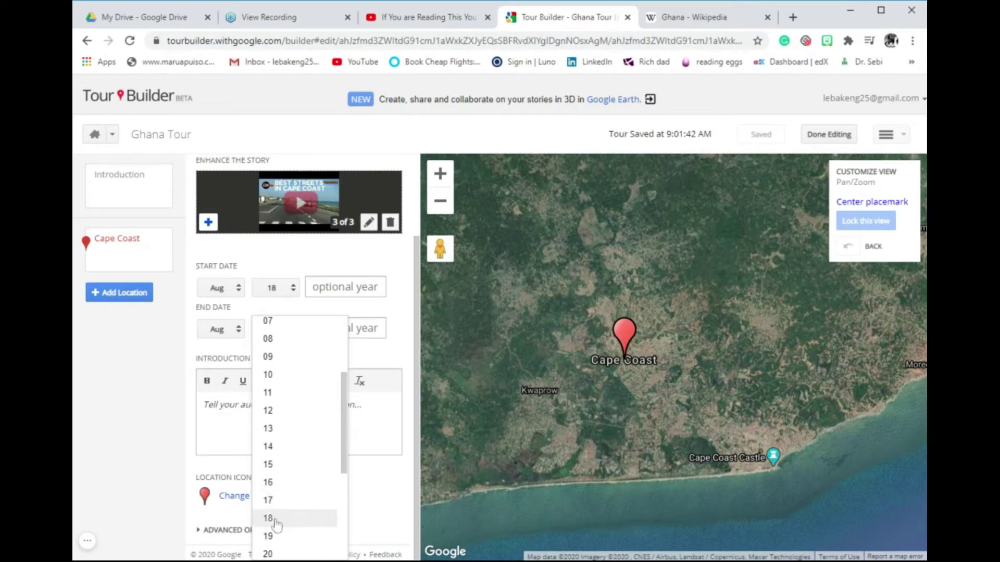
left_click(276, 530)
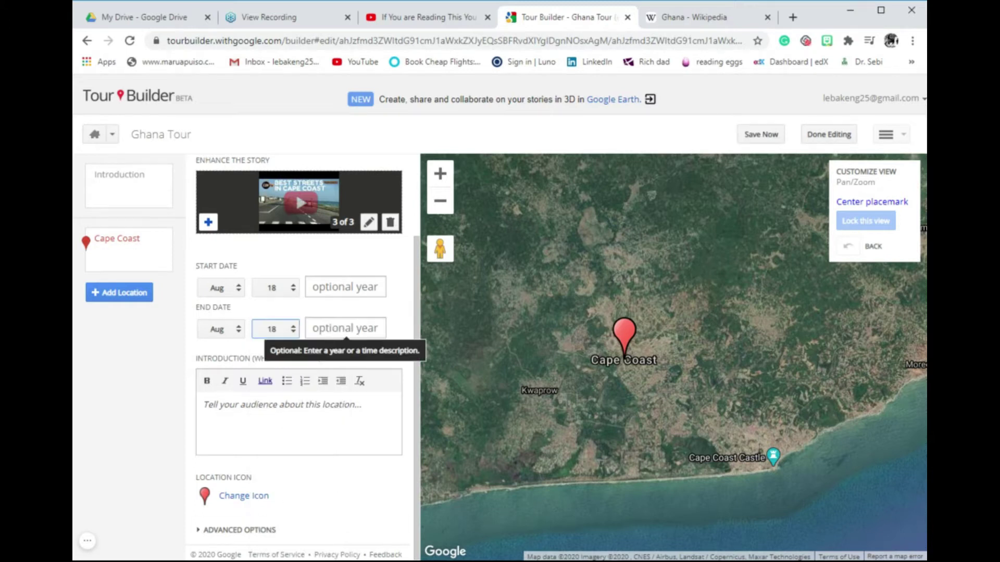
left_click(345, 287)
type("2020")
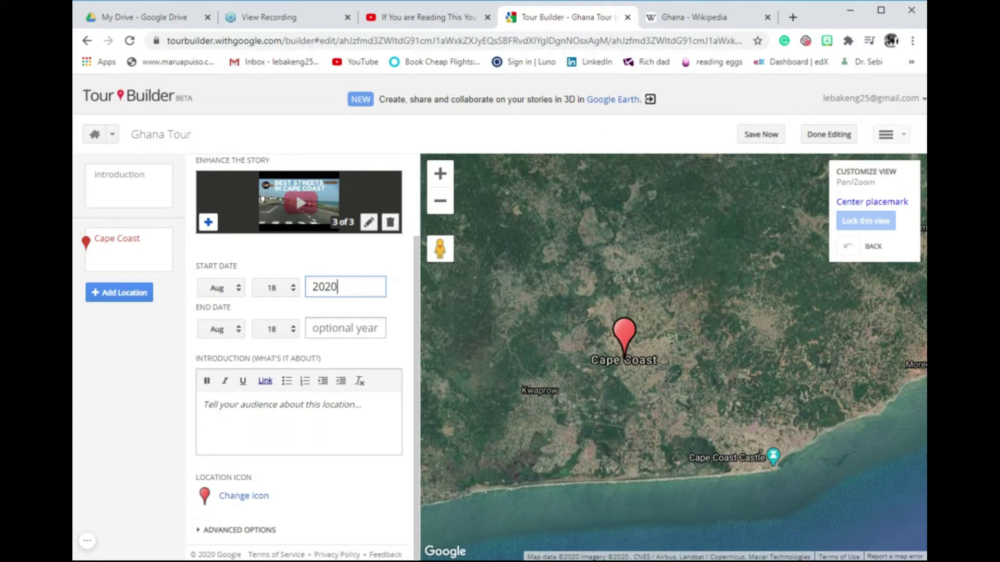
key("BackSpace")
key("BackSpace")
key("BackSpace")
key("BackSpace")
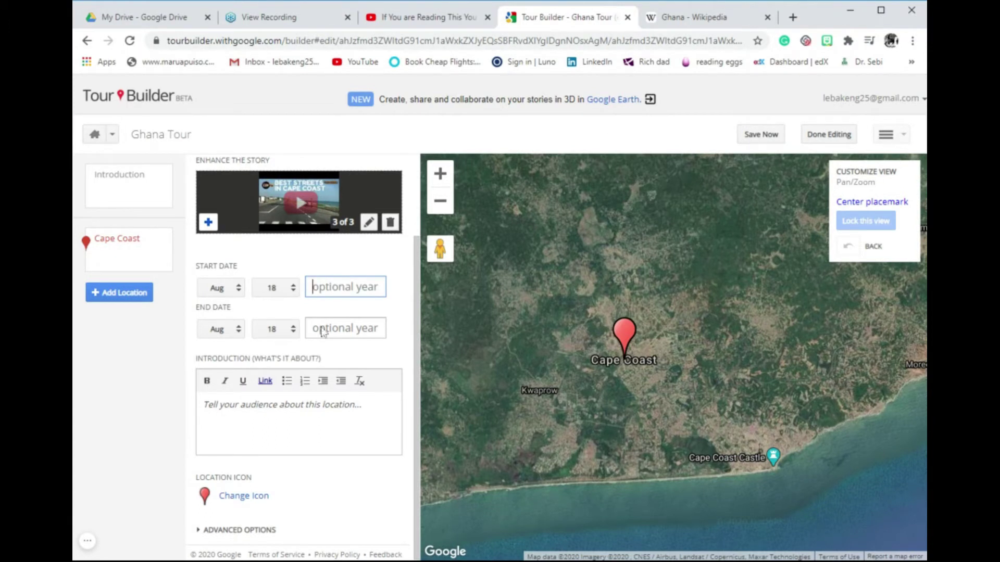
Step: Switch to the Wikipedia browser tab and run a Google search for "cape coast" to find text for the location's introduction
left_click(291, 412)
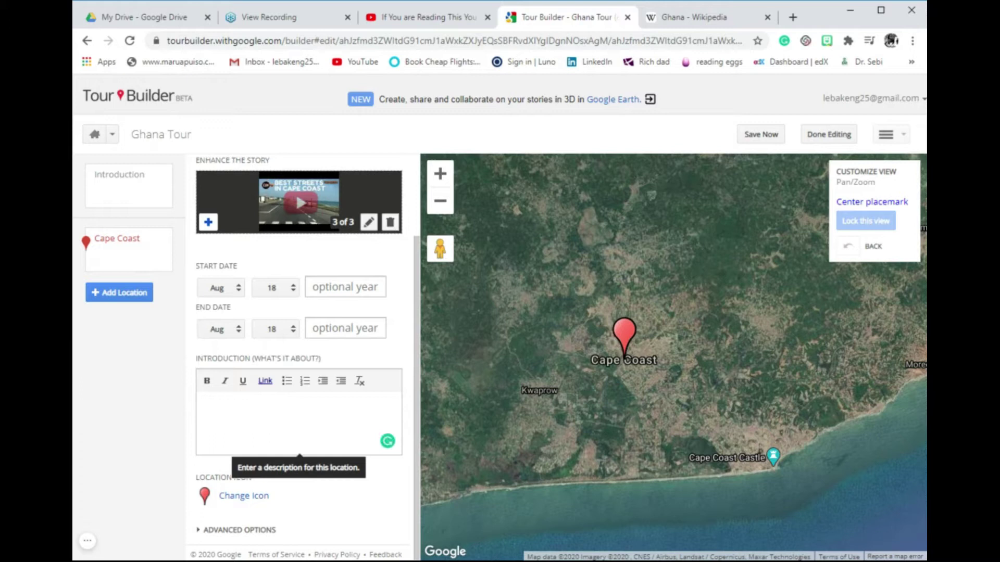
left_click(688, 20)
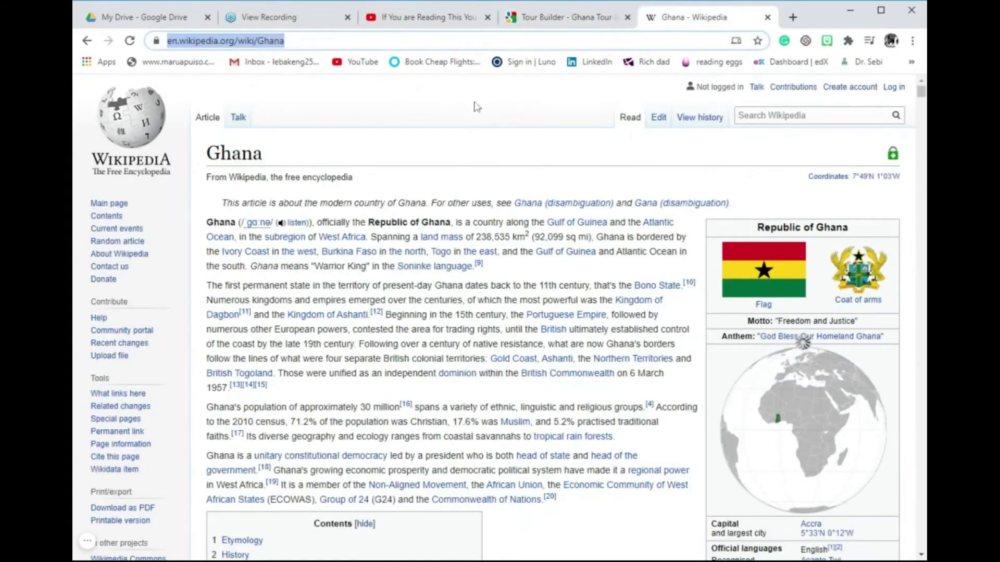
type("cape")
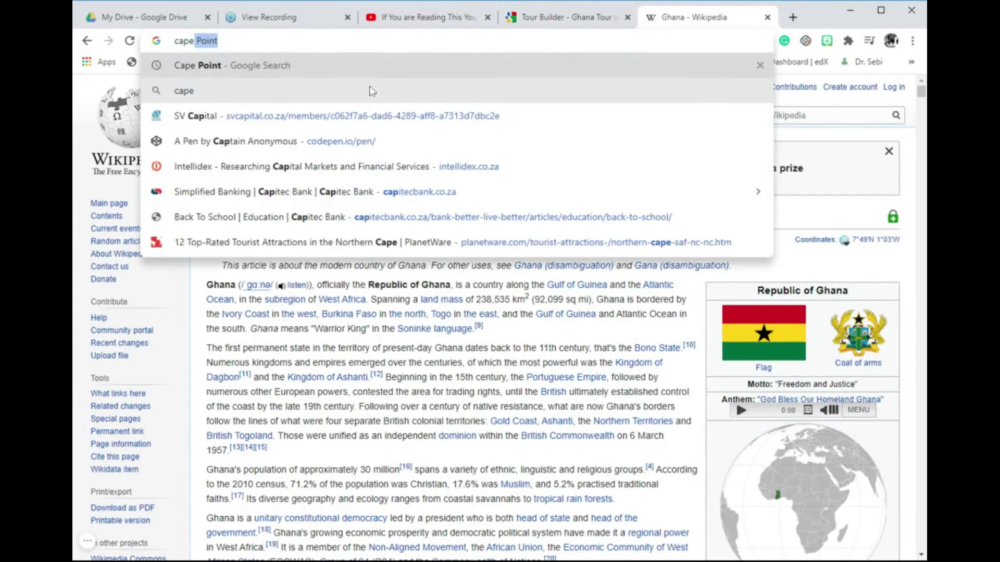
type(" coast")
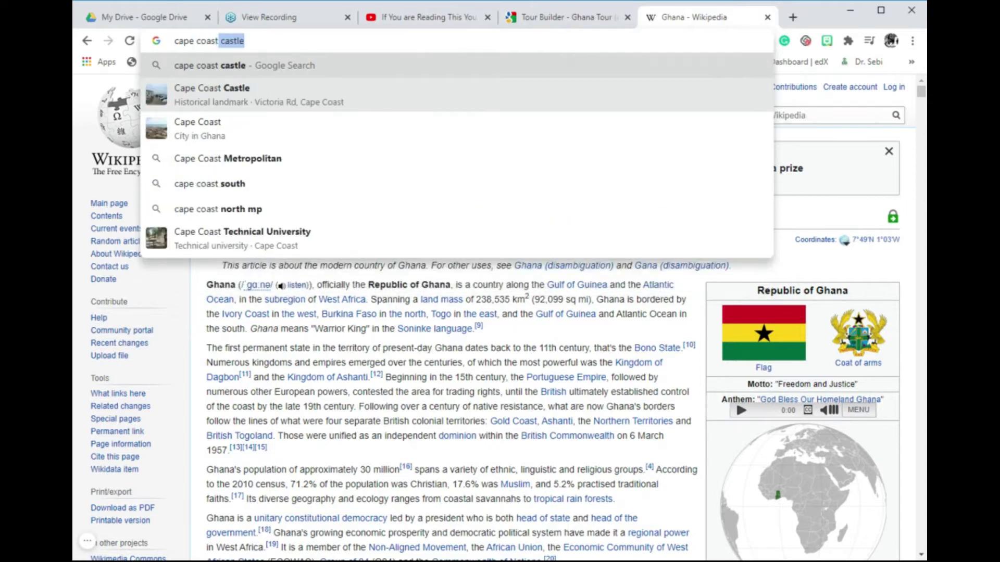
key("Delete")
key("Return")
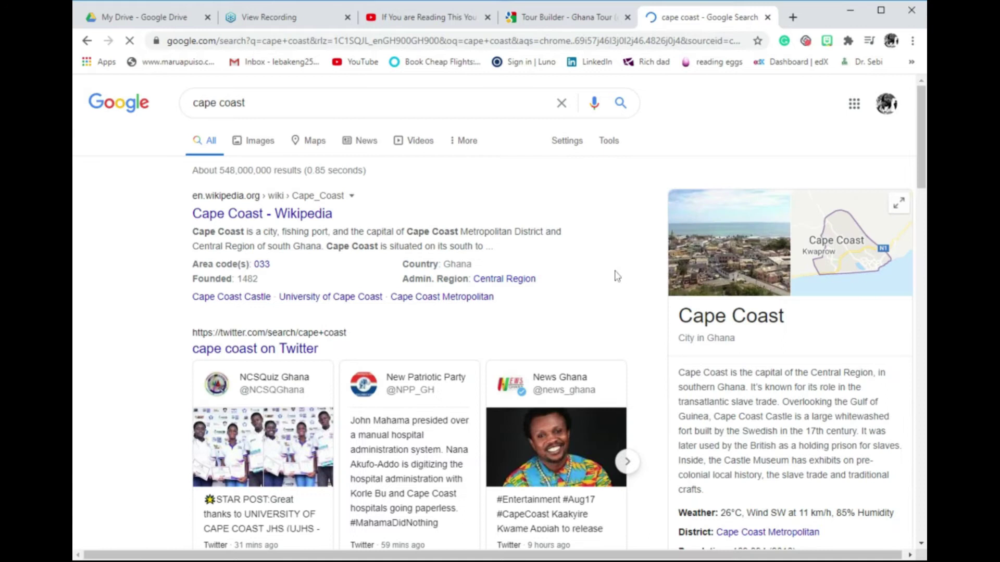
Step: Copy the Cape Coast description paragraph from the Google results and paste it into the Cape Coast location's introduction in Tour Builder
scroll(707, 334, "down", 3)
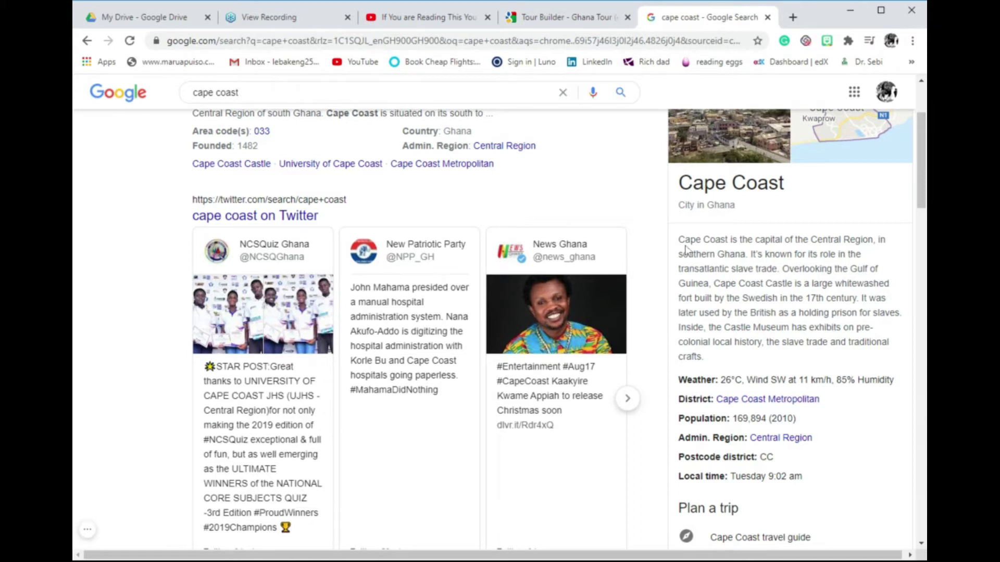
left_click_drag(678, 240, 727, 367)
key("ctrl+c")
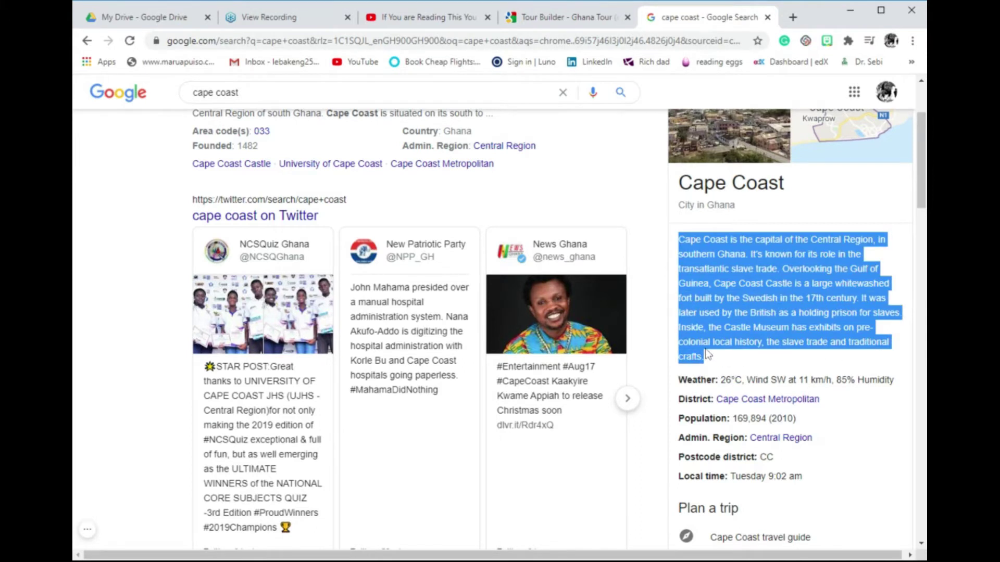
left_click(557, 17)
left_click(284, 401)
key("ctrl+v")
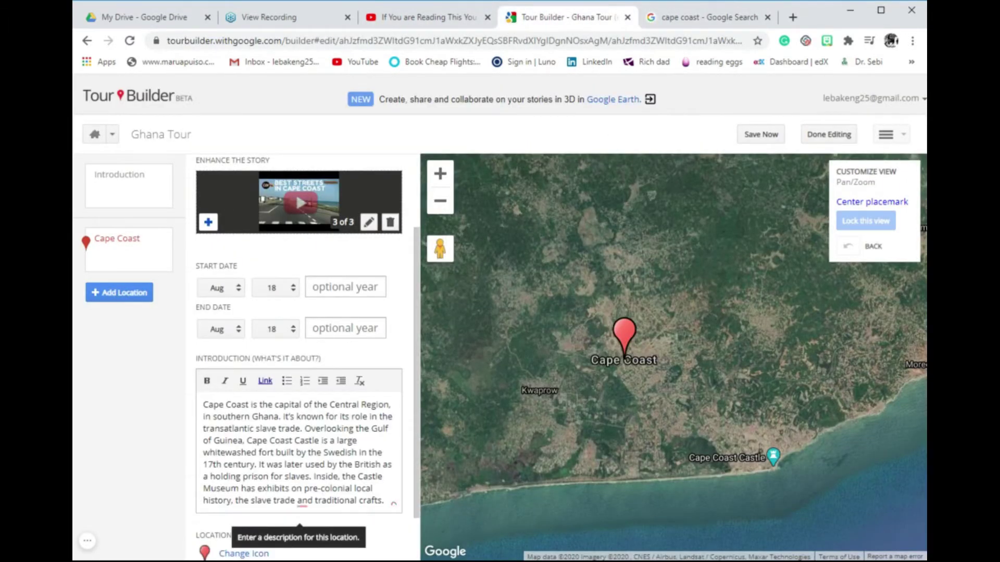
Step: Change the Cape Coast location icon to the green hikers and accept Grammarly's comma before "and" in the introduction
scroll(307, 359, "down", 2)
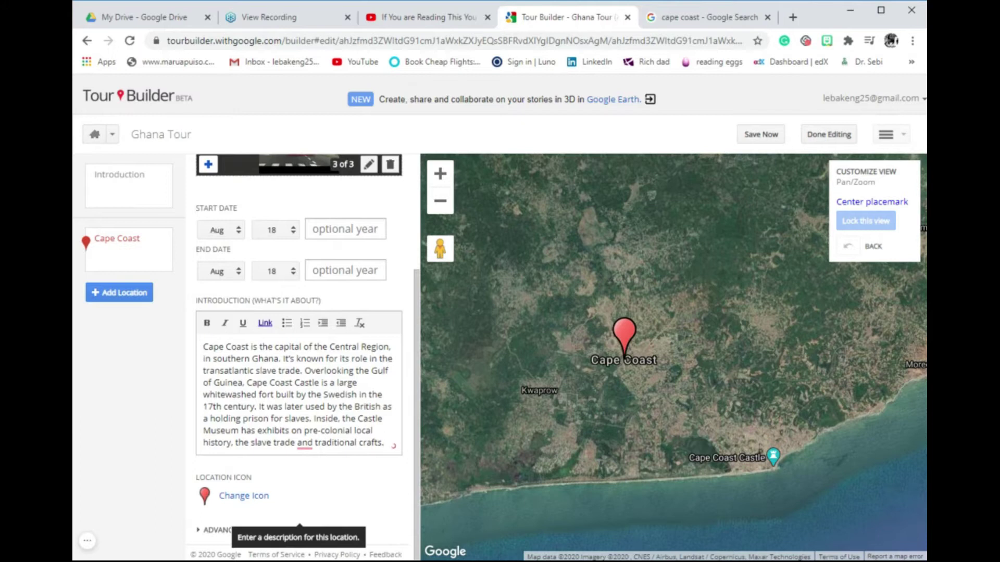
left_click(244, 497)
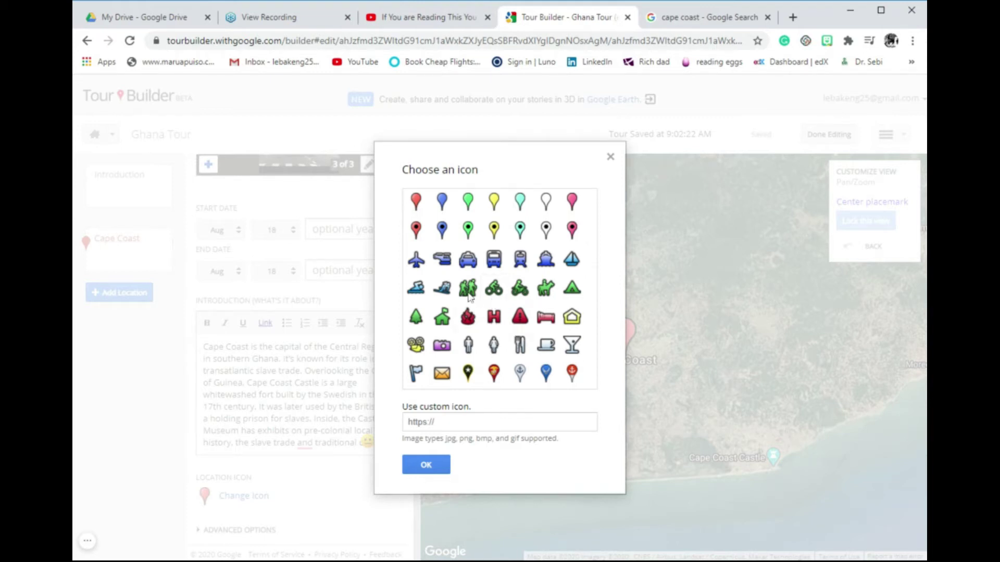
left_click(467, 289)
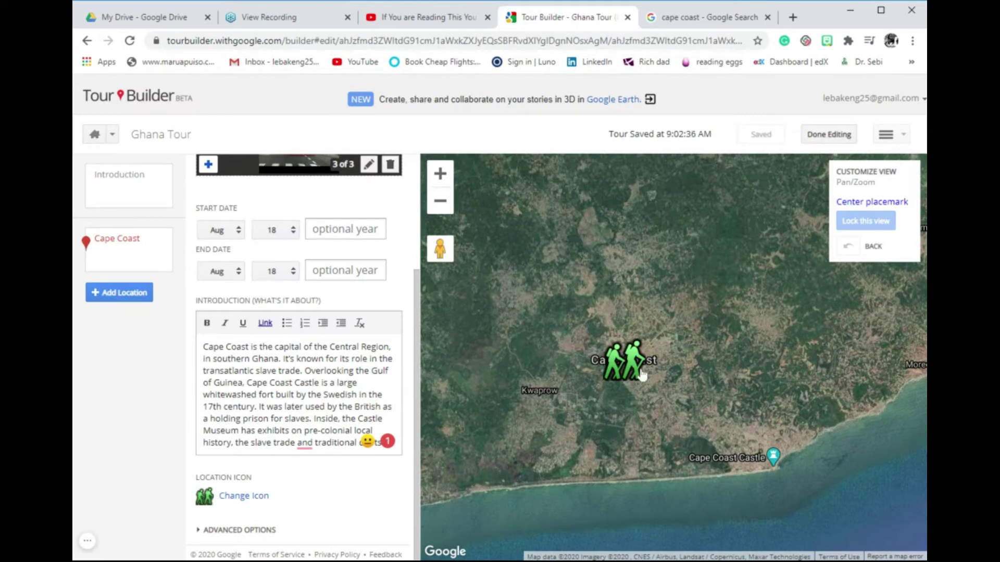
mouse_move(305, 444)
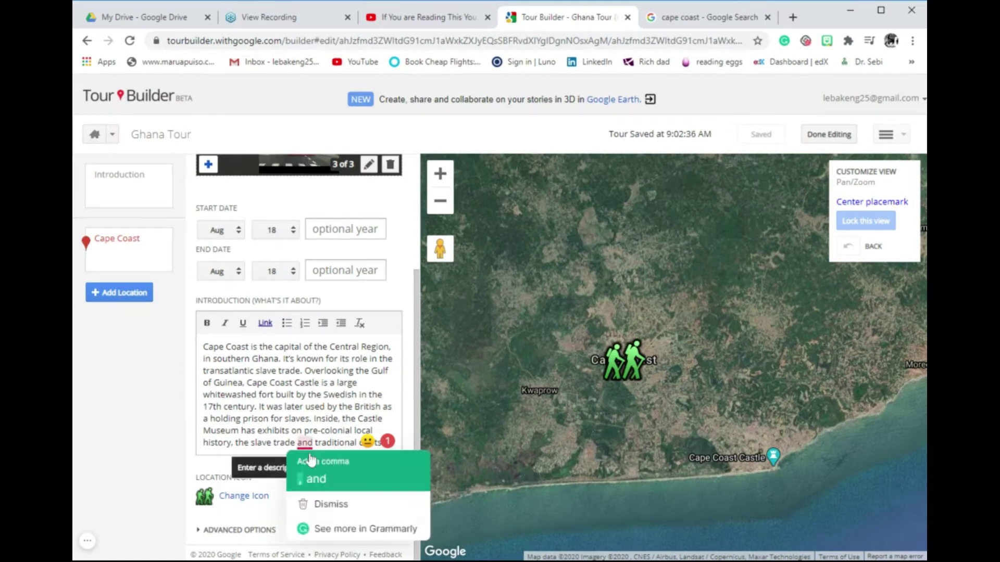
left_click(313, 477)
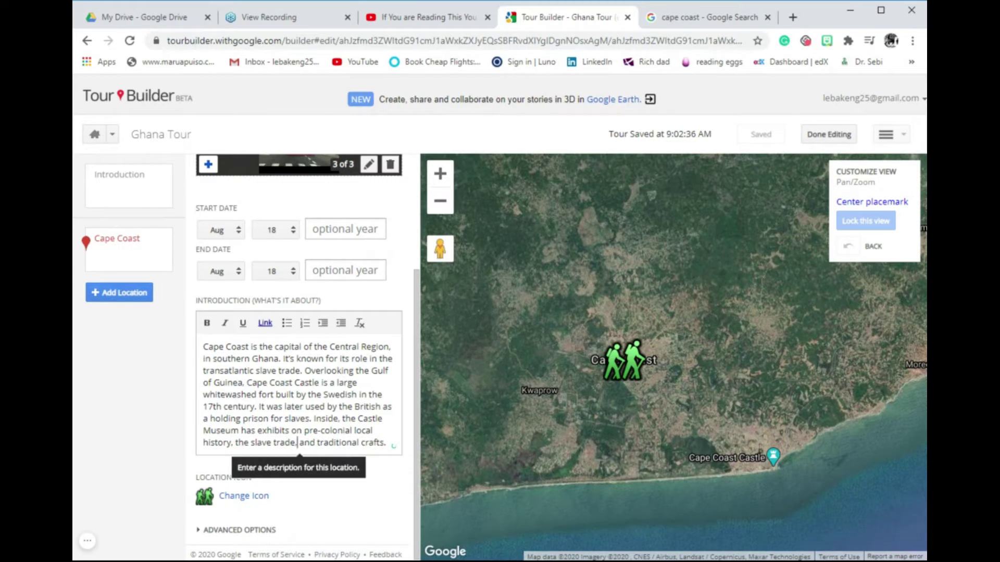
Step: Add a new location to the tour for Kakum National Park, Cape Coast, found by searching for "kaku"
left_click(127, 295)
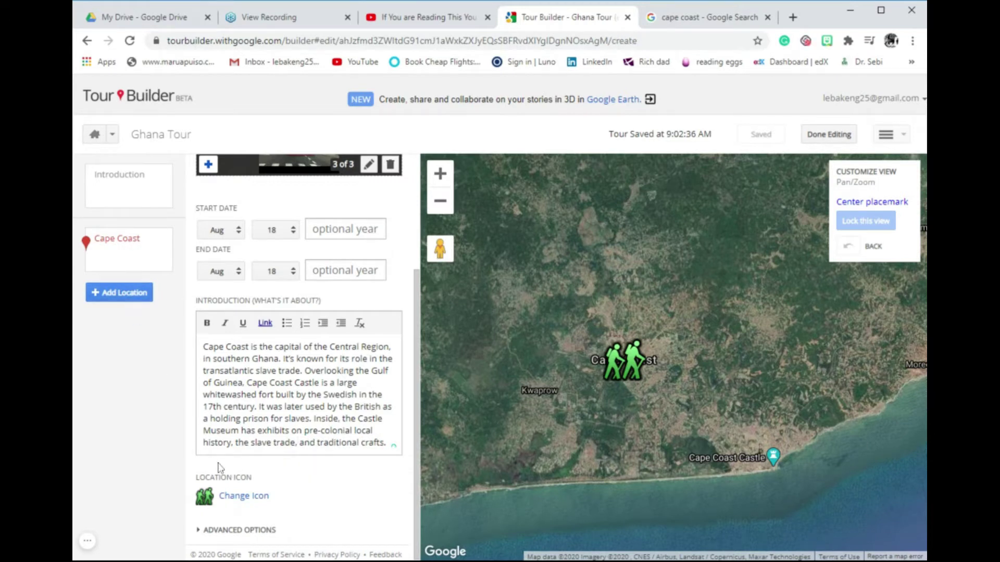
type("kaku")
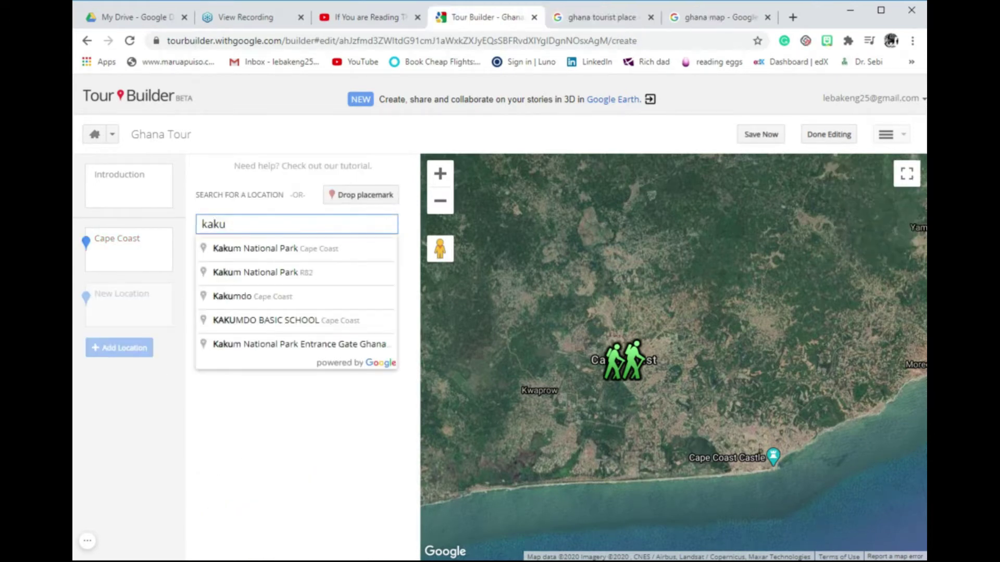
left_click(318, 254)
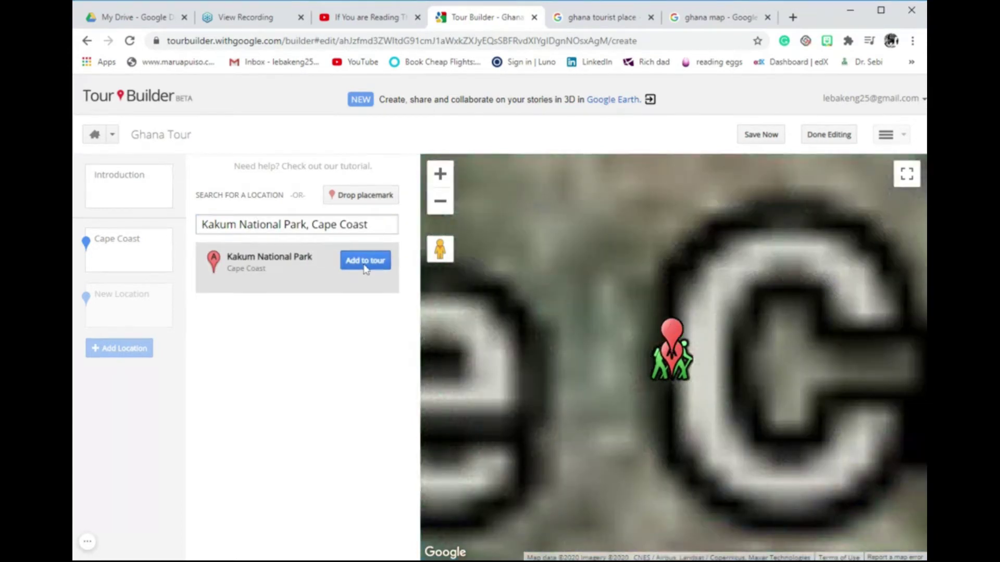
left_click(365, 261)
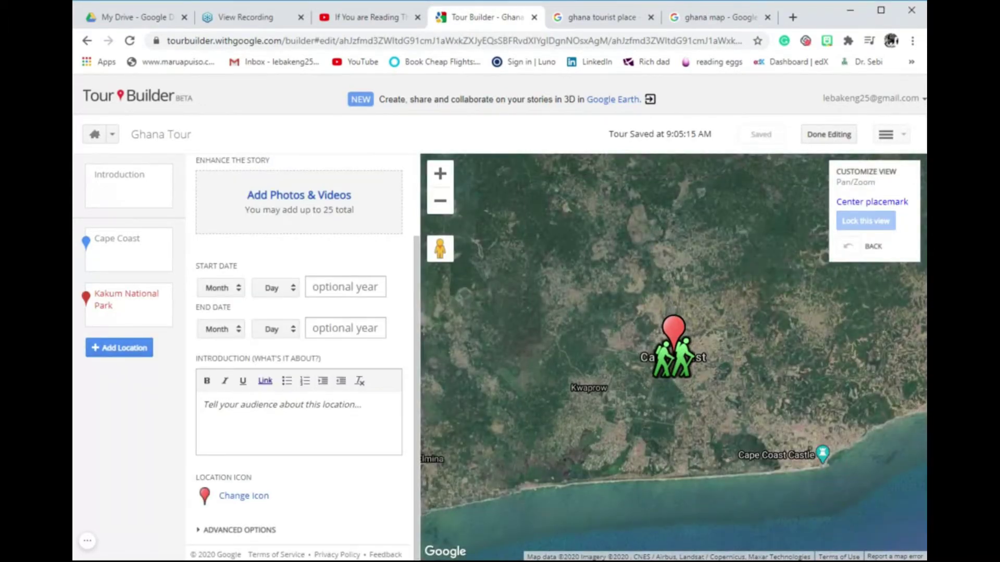
Step: Search YouTube for "kakum national park" and add the video "Ghana's Most Famous Park - Kakum National Park Canopy Walkaway" to the location
left_click(301, 195)
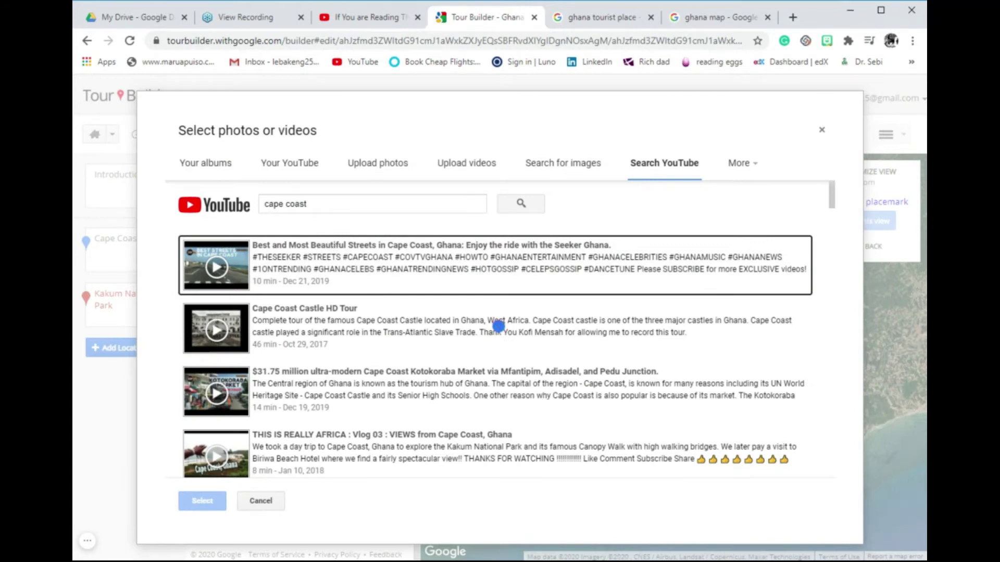
type("kakum national")
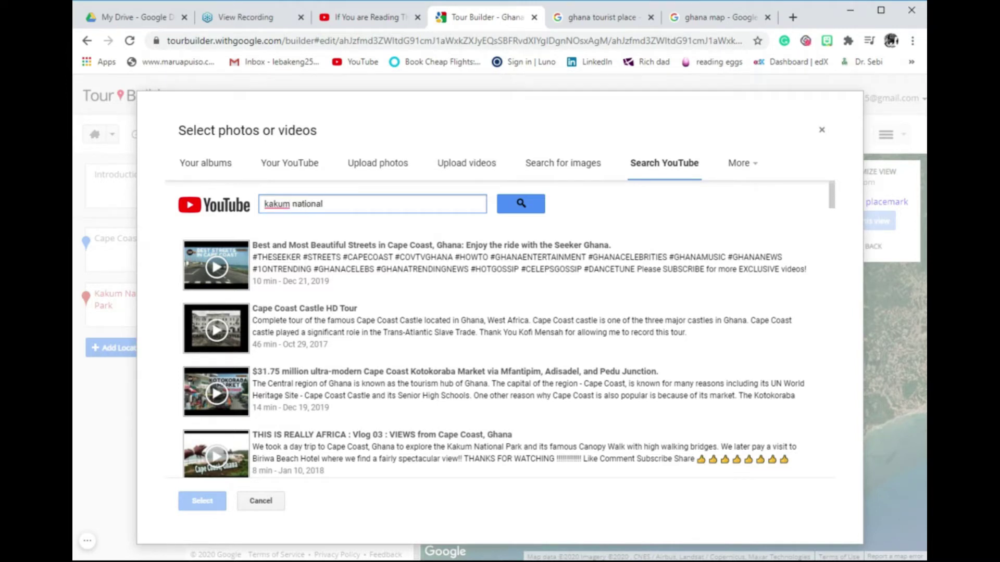
type("park")
key("Return")
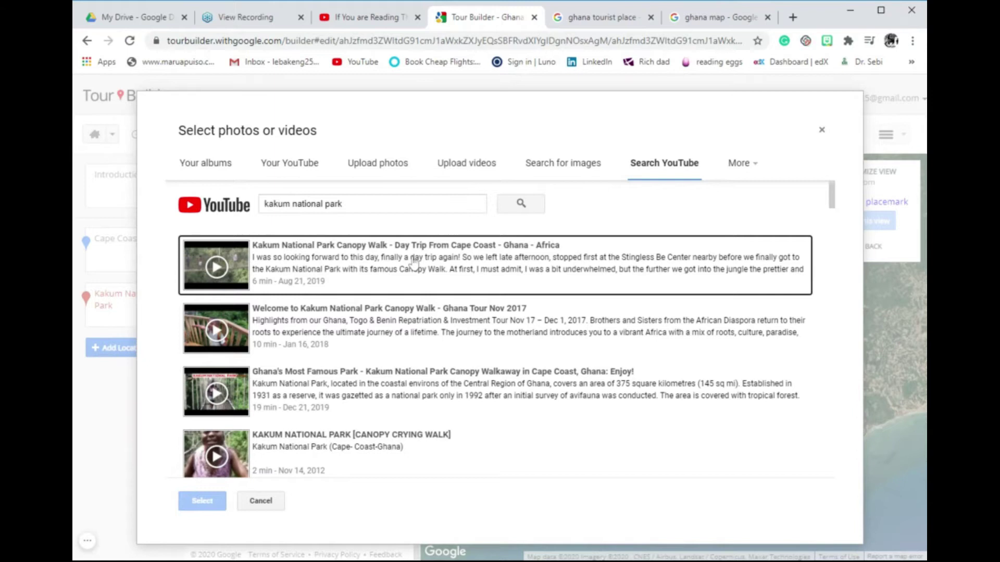
left_click(356, 392)
left_click(204, 500)
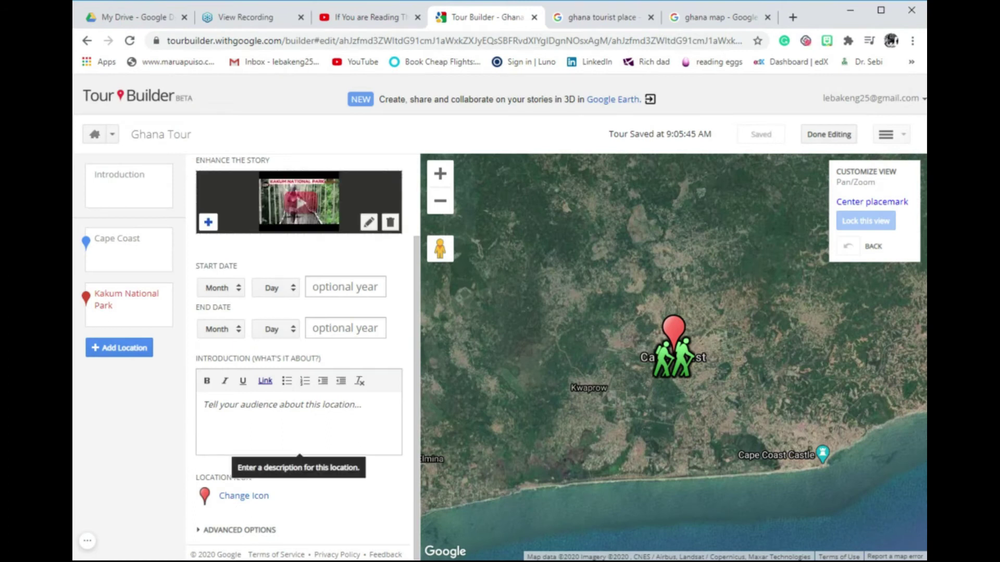
Step: Search for images of "kakum national park" and add three of them to the Kakum National Park location's media
left_click(206, 222)
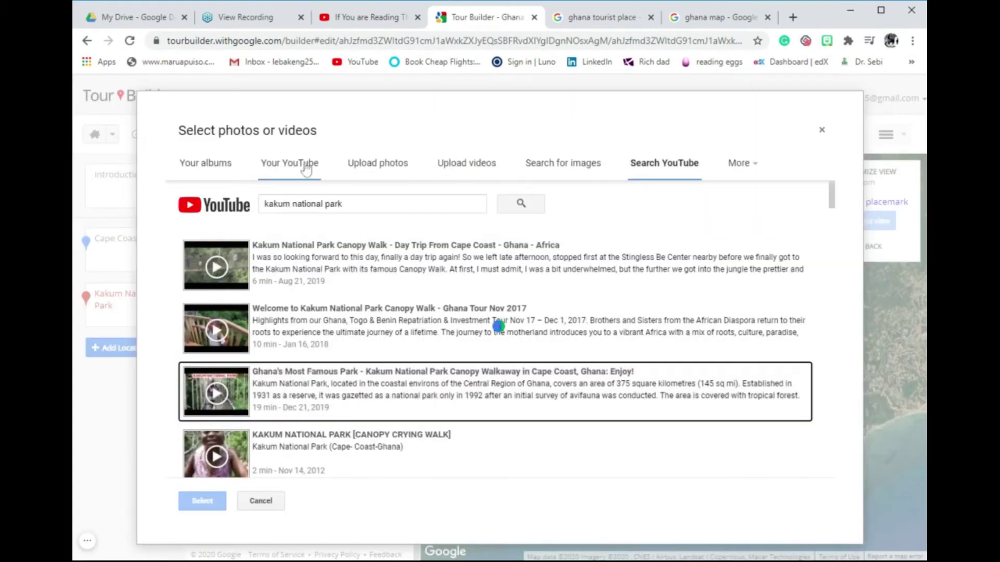
left_click(565, 166)
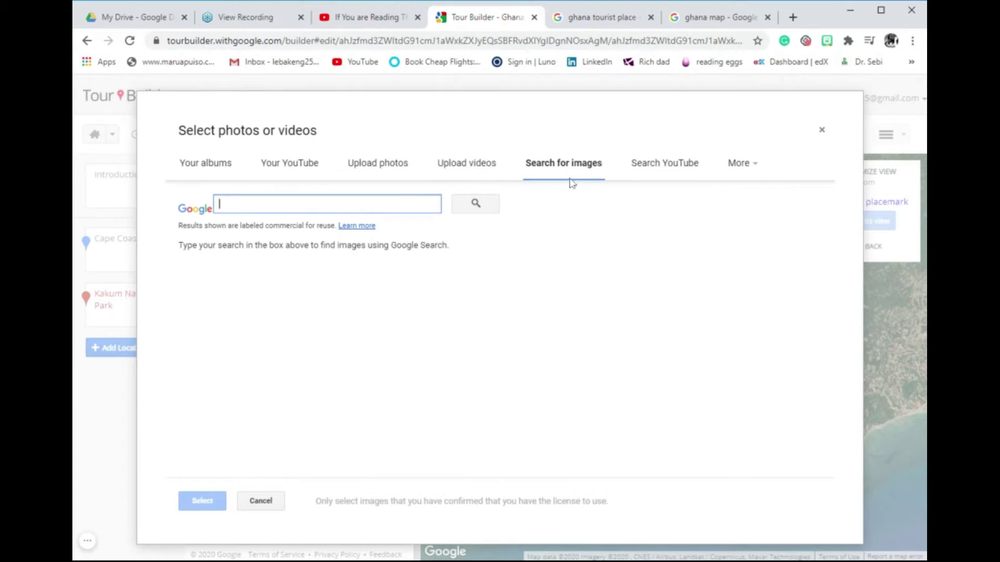
type("kakum national park")
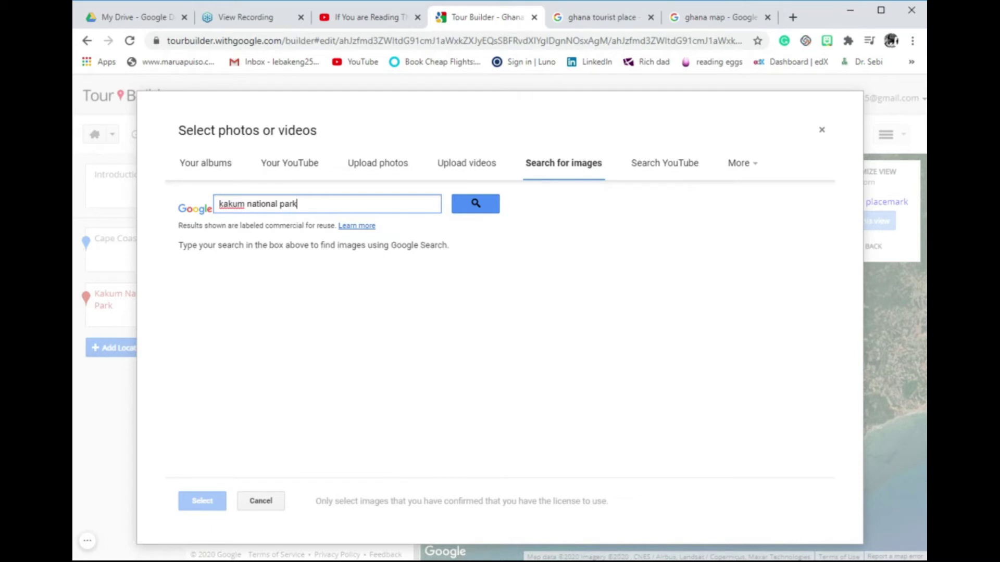
left_click(489, 207)
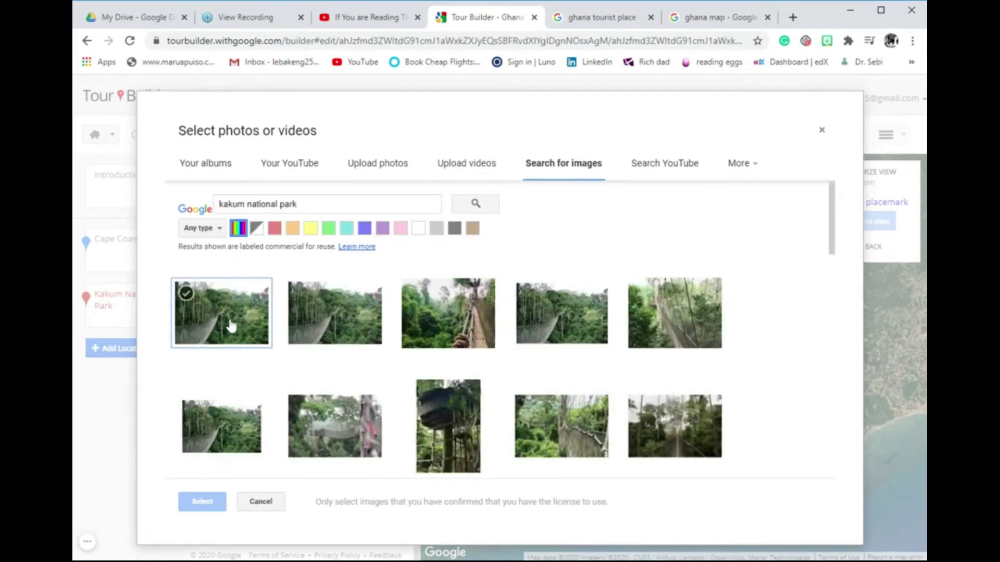
left_click(231, 326)
left_click(371, 440)
left_click(658, 403)
left_click(202, 501)
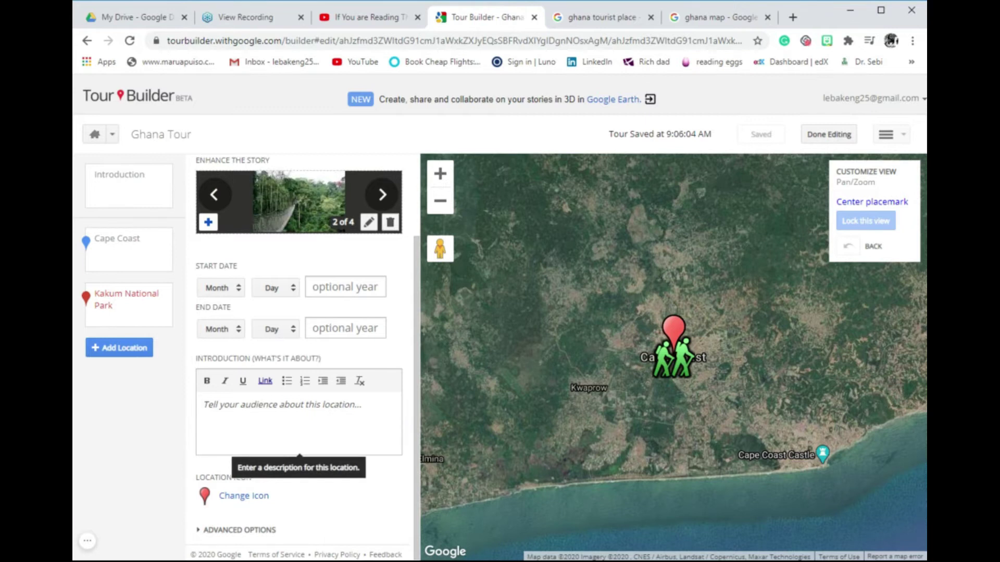
Step: Set the Kakum National Park location's start date to Aug 18
left_click(282, 411)
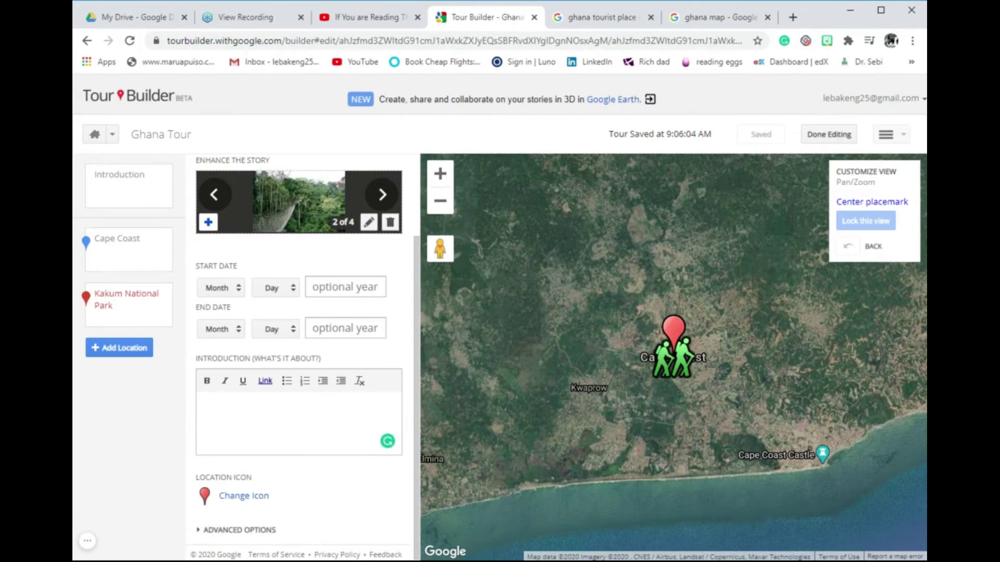
left_click(221, 292)
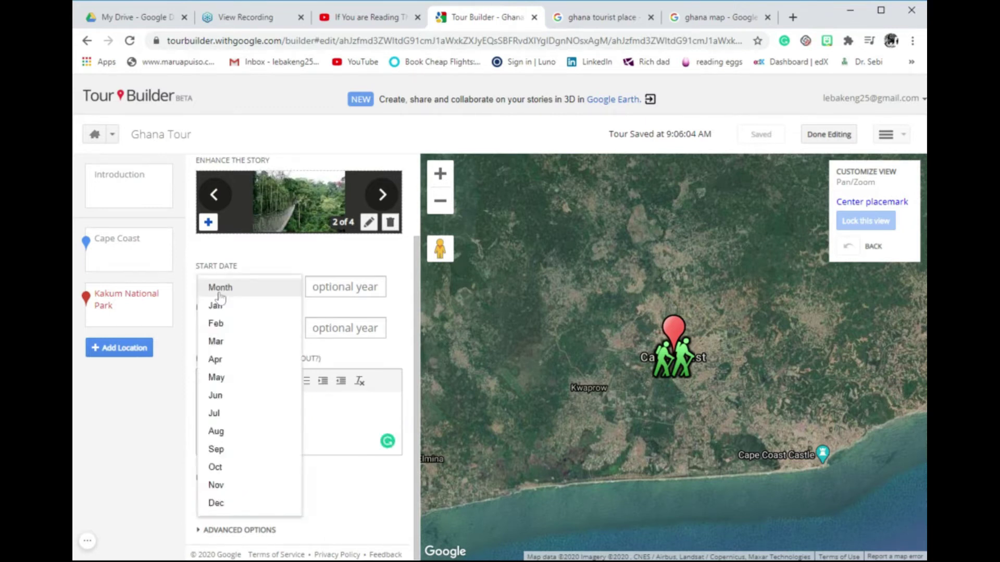
left_click(218, 431)
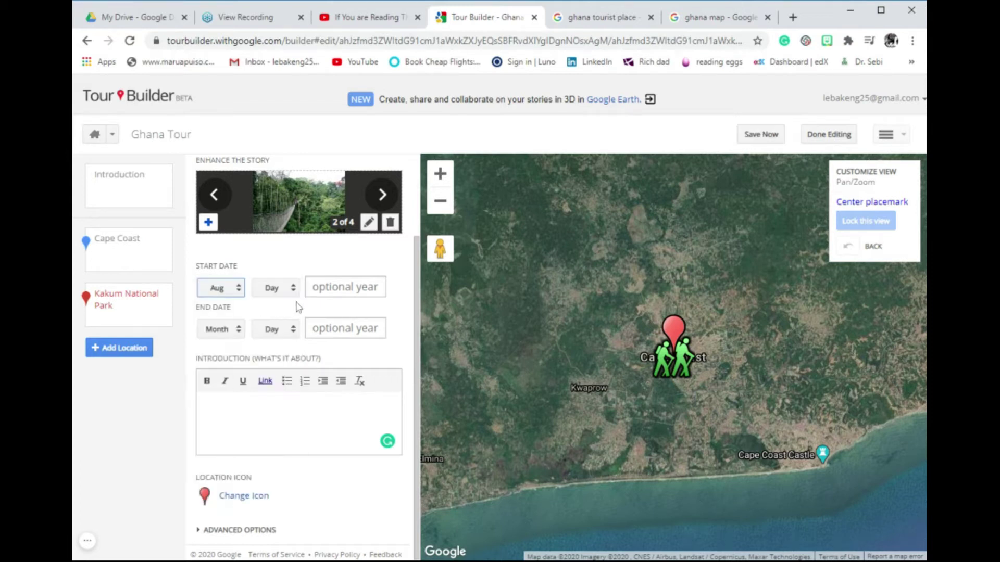
left_click(282, 295)
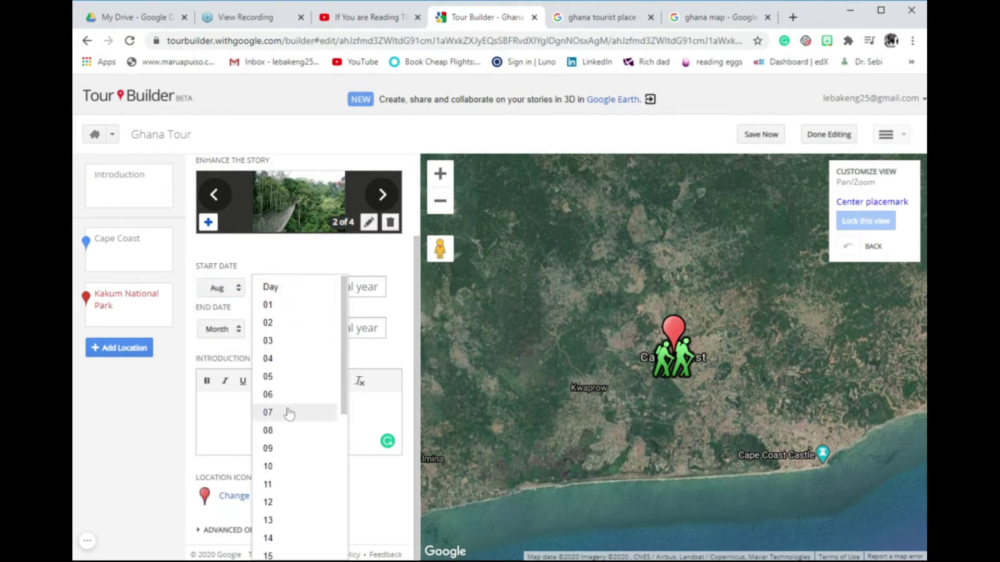
scroll(277, 468, "down", 3)
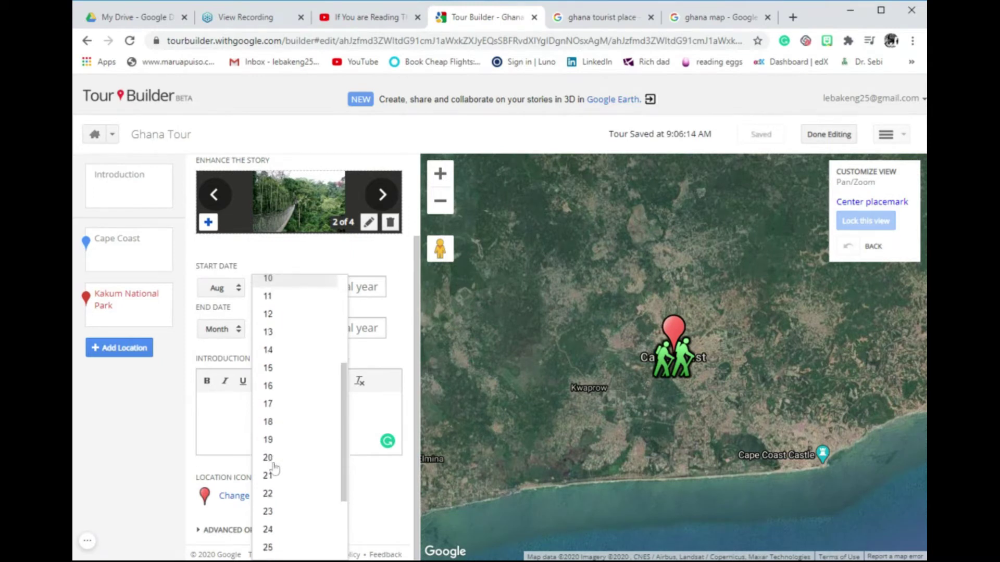
left_click(270, 410)
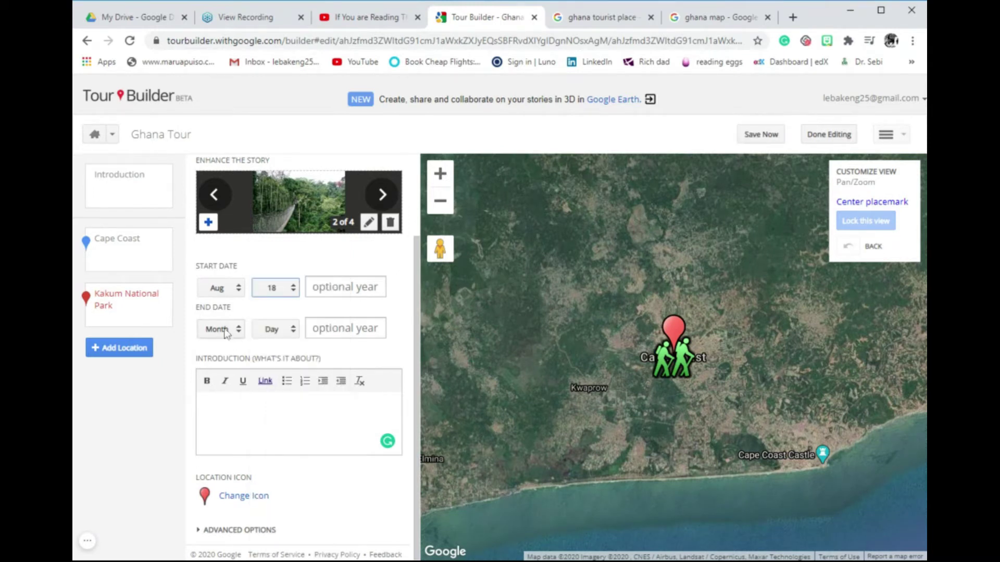
Step: Set the Kakum National Park location's end date to Aug 18
left_click(229, 331)
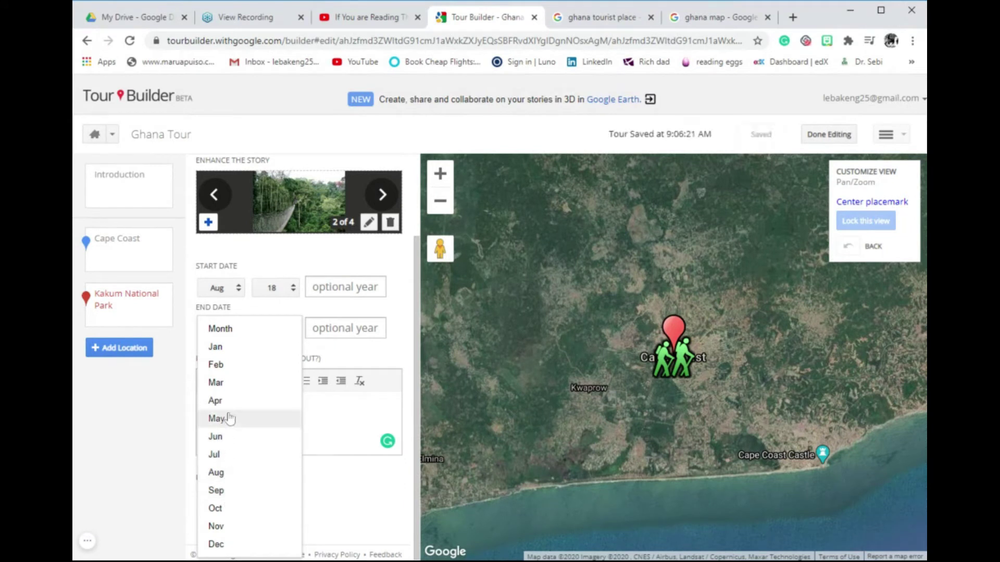
left_click(235, 472)
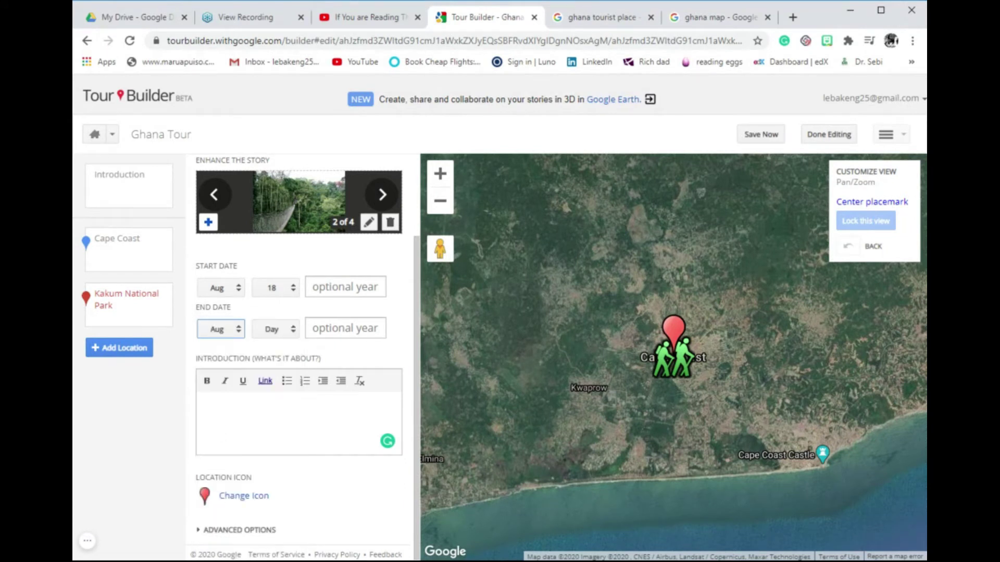
left_click(270, 333)
scroll(270, 474, "down", 2)
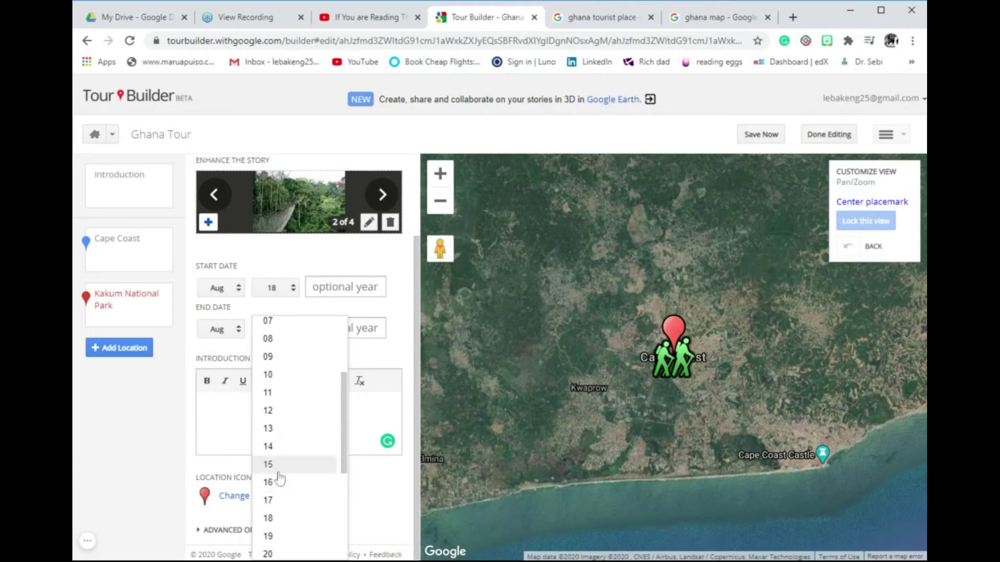
scroll(284, 494, "down", 2)
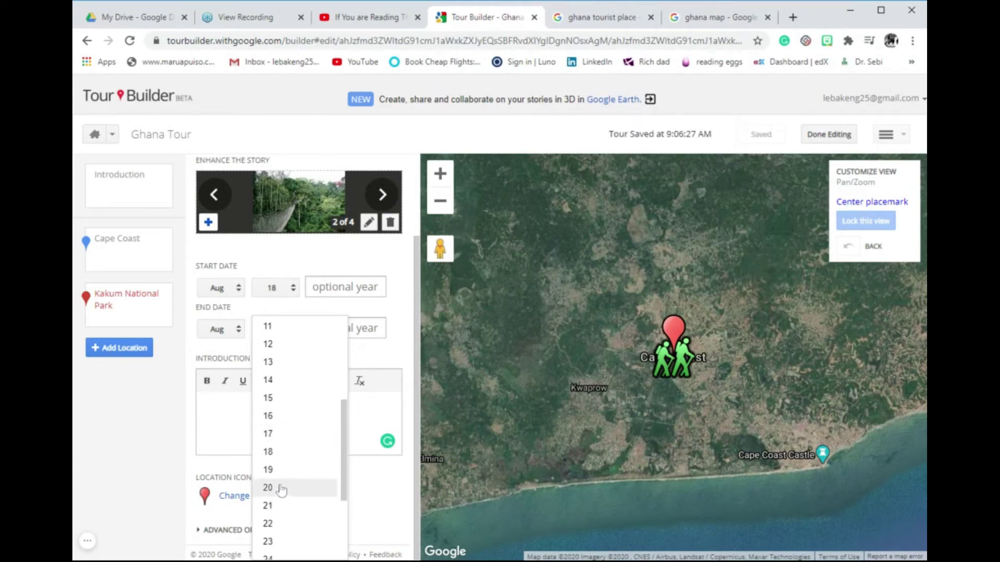
left_click(278, 456)
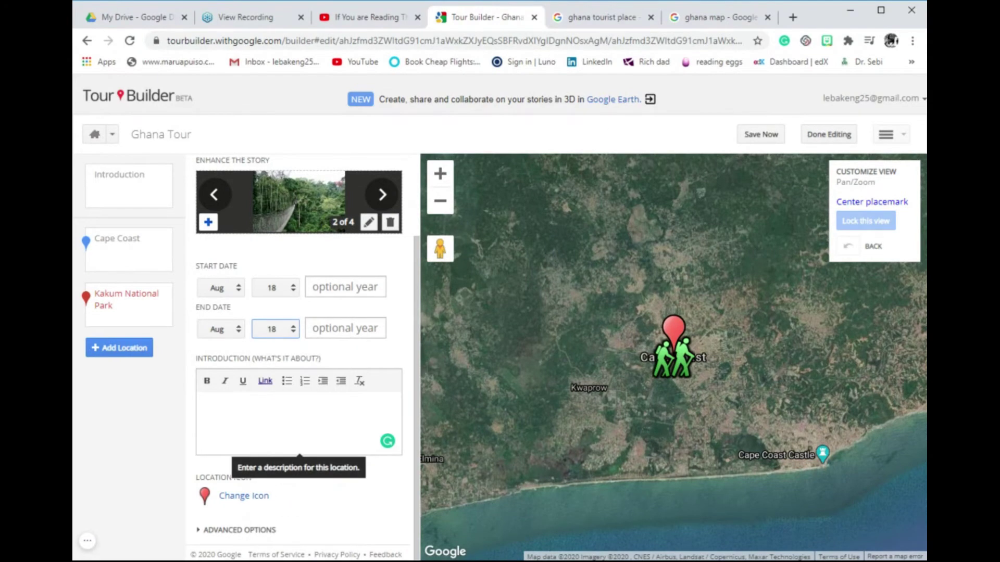
Step: Run a Google search for "kakum national park" in a new browser tab to find text for the location's introduction
left_click(204, 404)
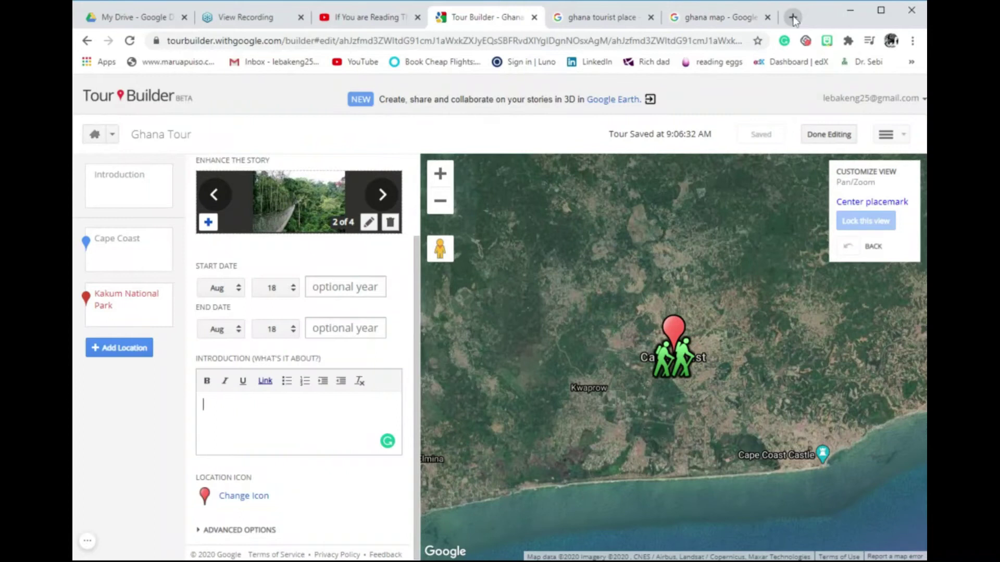
left_click(792, 18)
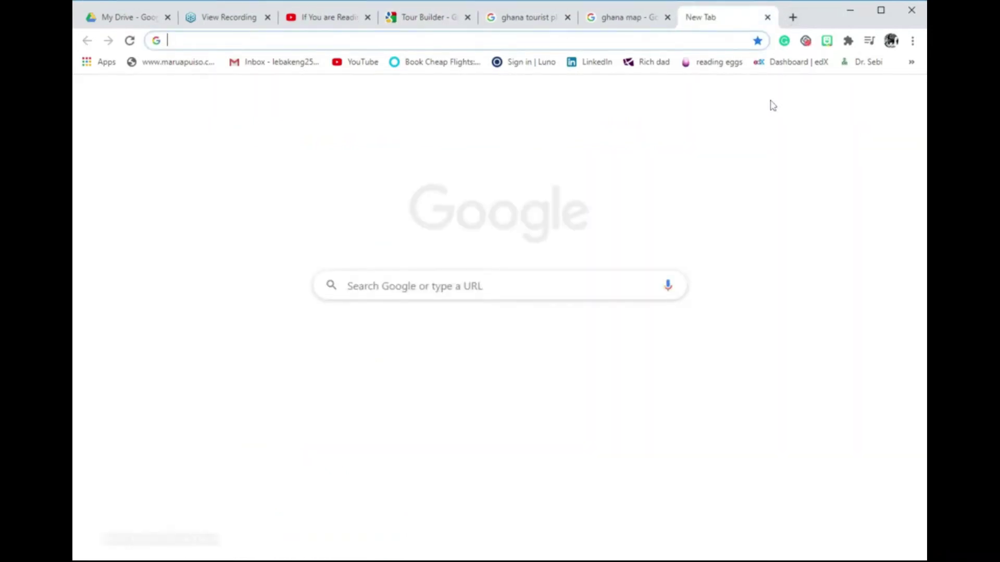
type("kakum")
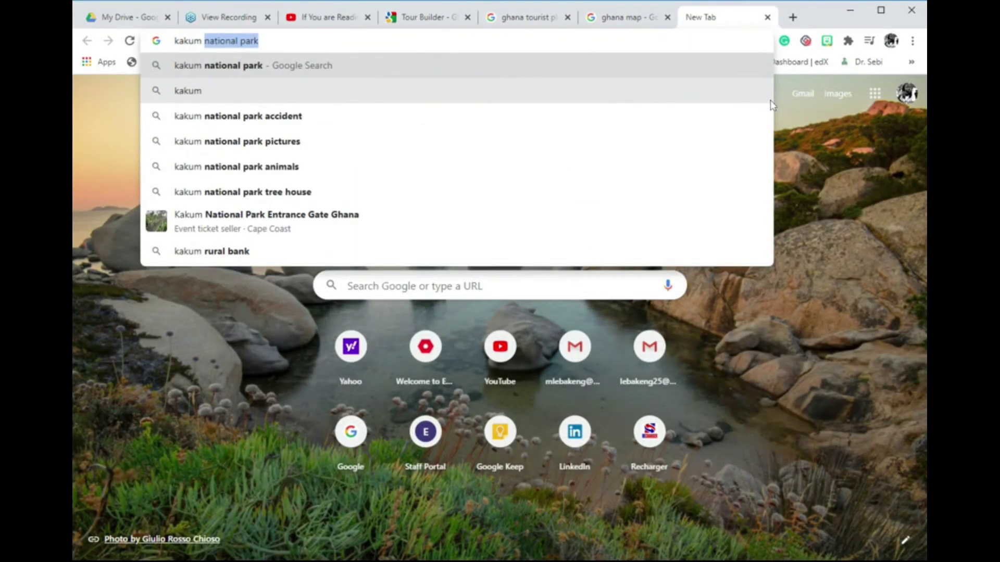
type(" national")
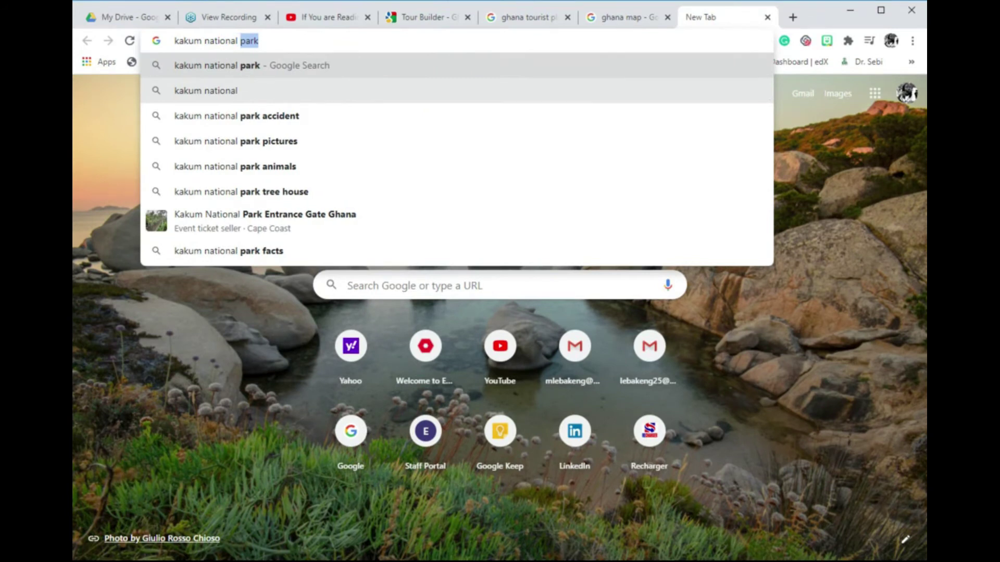
key("Return")
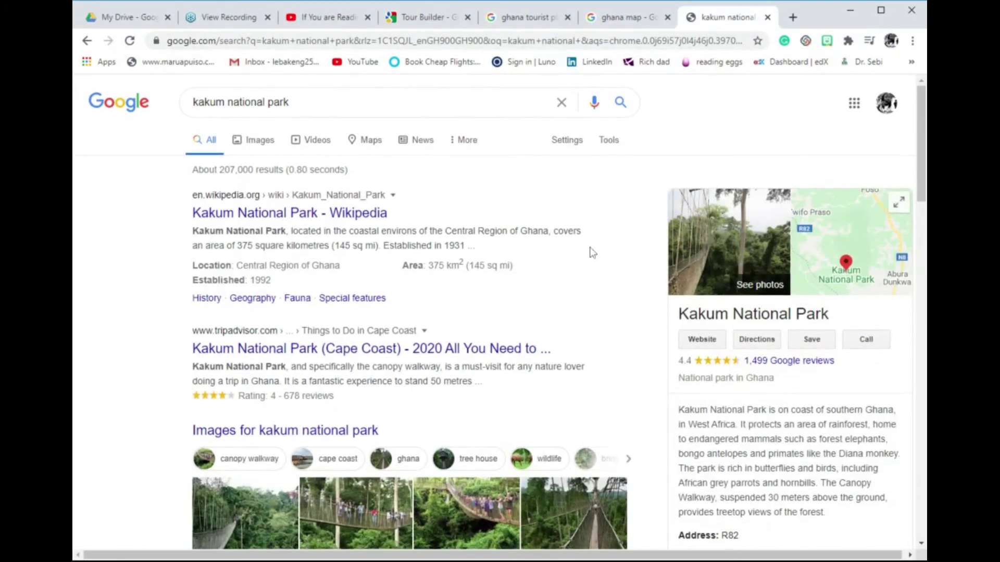
Step: Copy the Kakum National Park description paragraph from the Google results and paste it into the location's introduction in Tour Builder
scroll(592, 253, "down", 3)
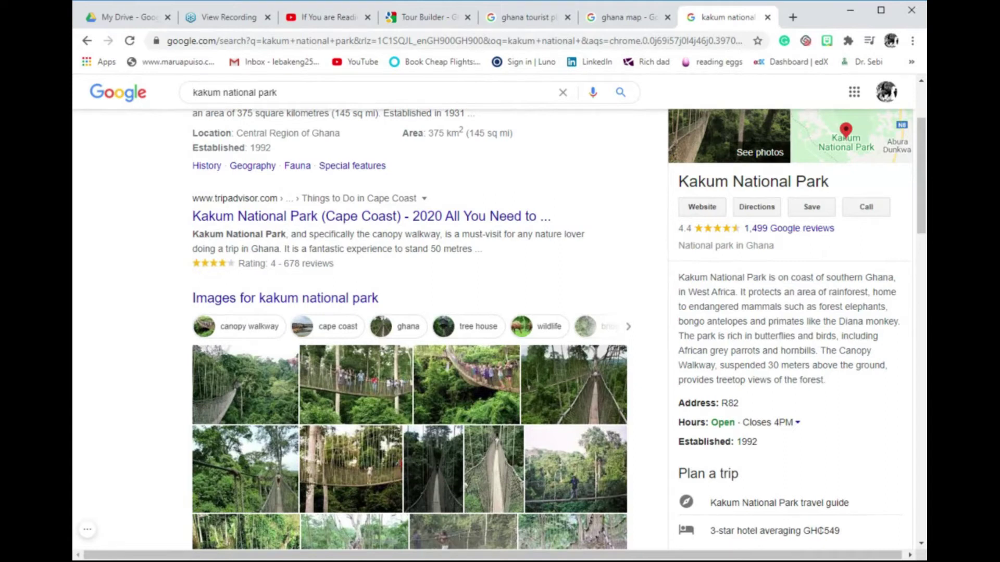
left_click_drag(678, 277, 825, 380)
key("ctrl+c")
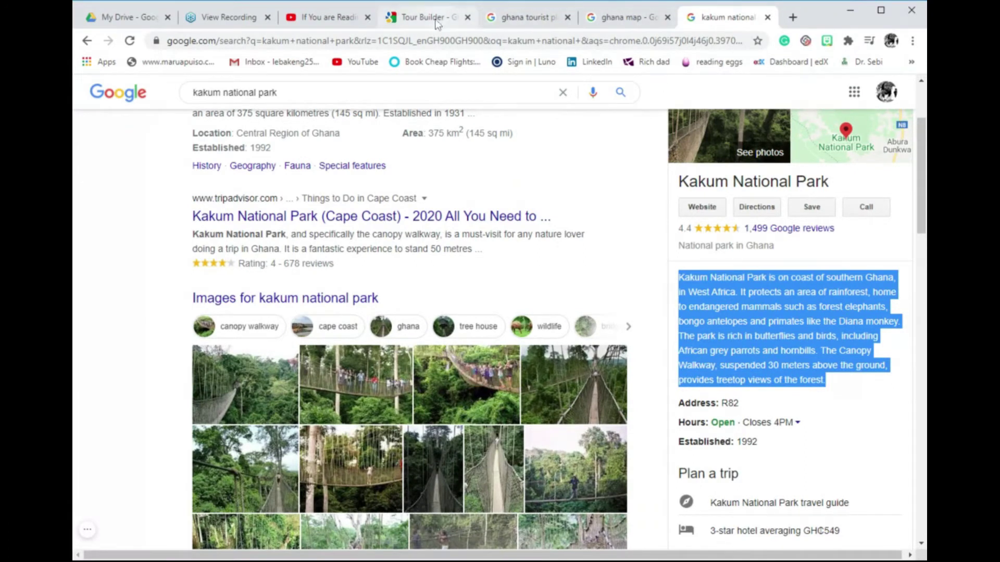
left_click(422, 18)
key("ctrl+v")
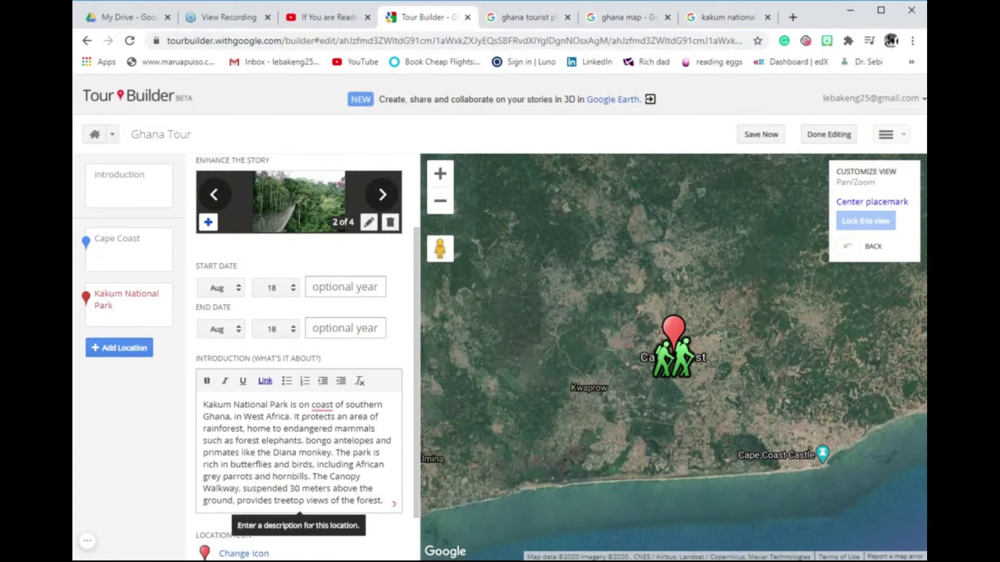
left_click_drag(203, 404, 290, 404)
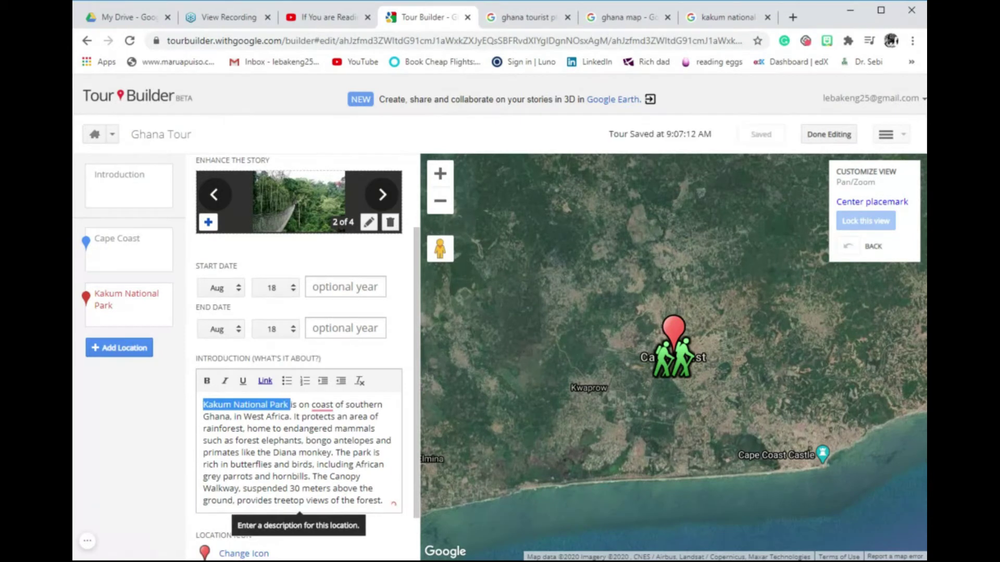
left_click(265, 382)
left_click(731, 19)
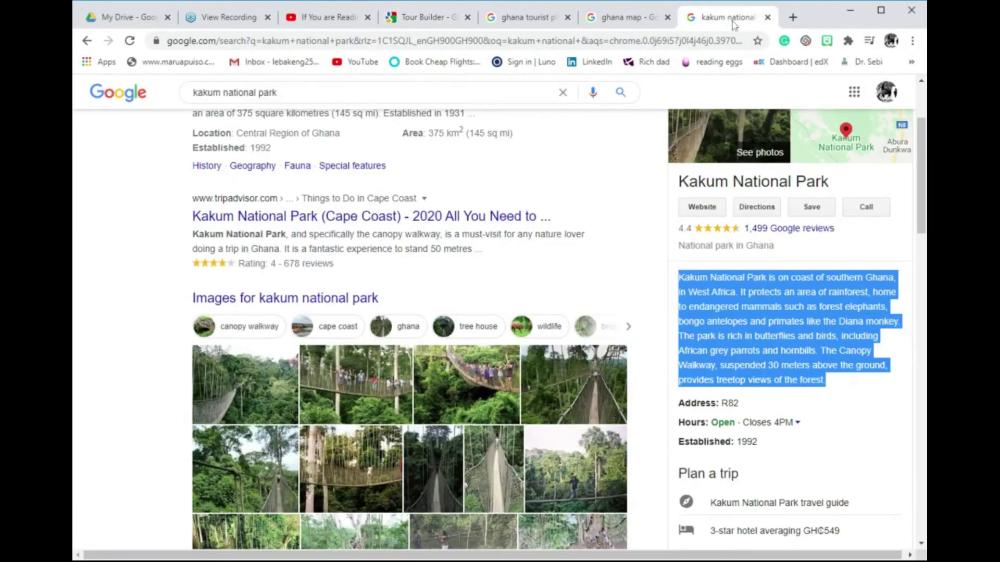
scroll(490, 231, "up", 1)
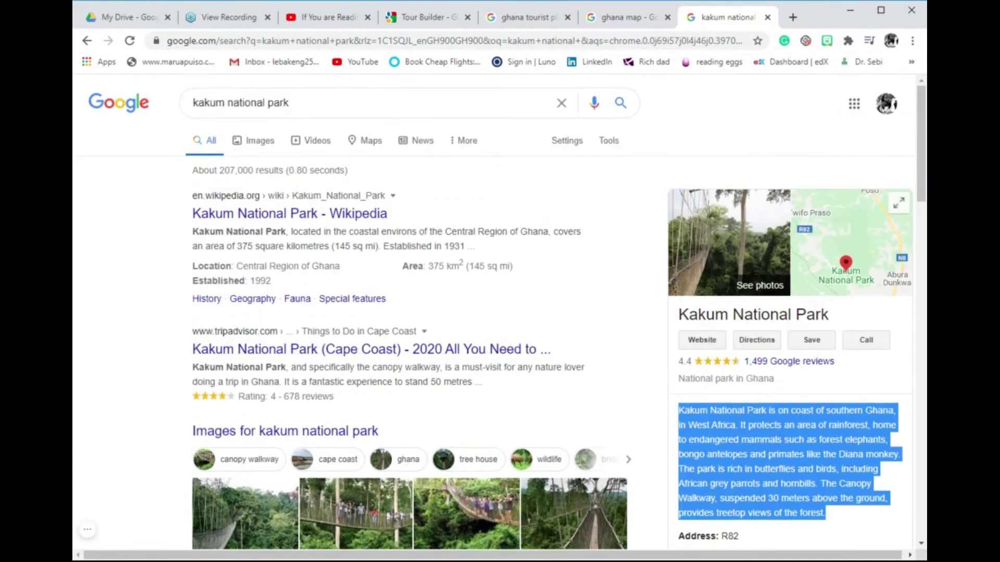
left_click(265, 216)
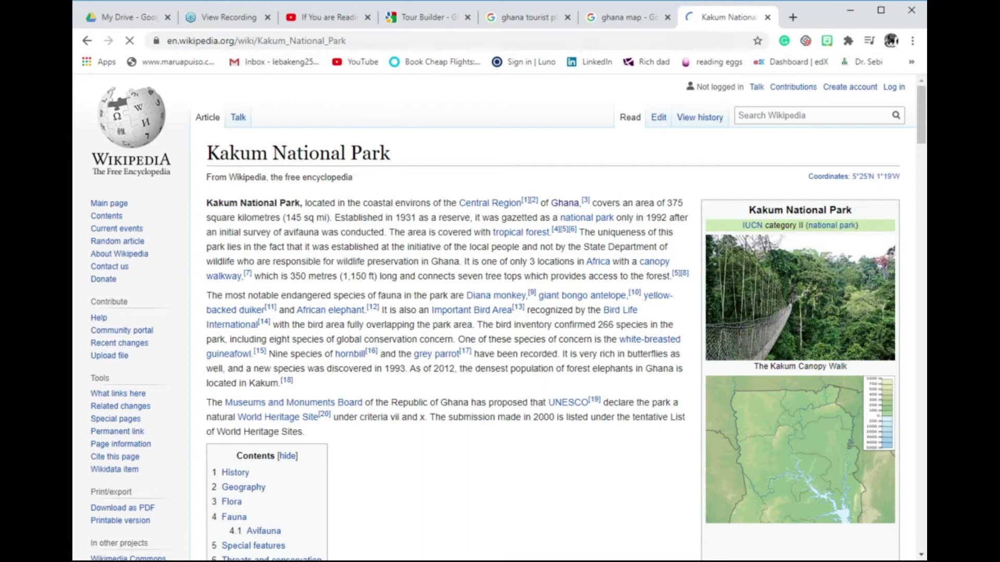
left_click(276, 44)
key("ctrl+c")
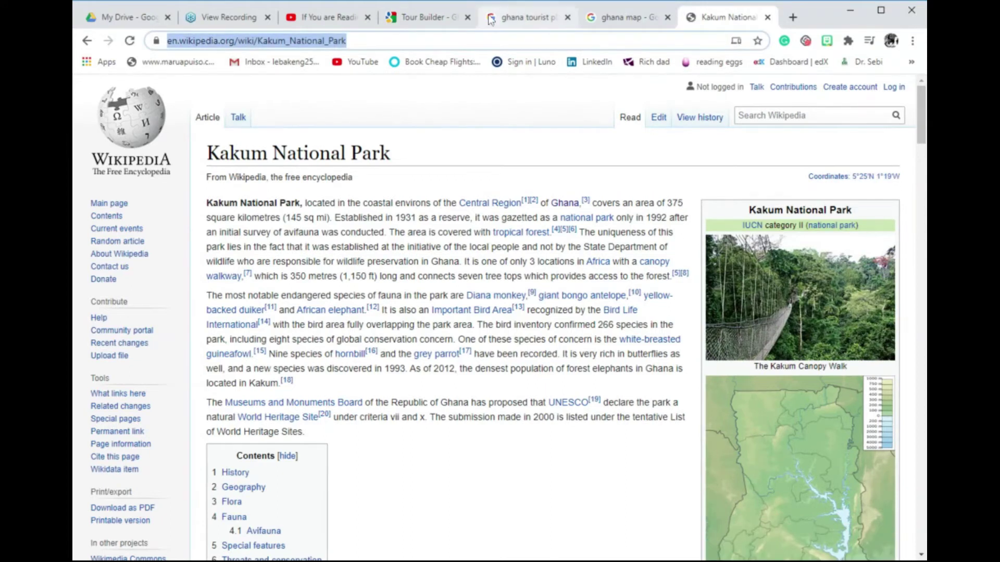
left_click(424, 17)
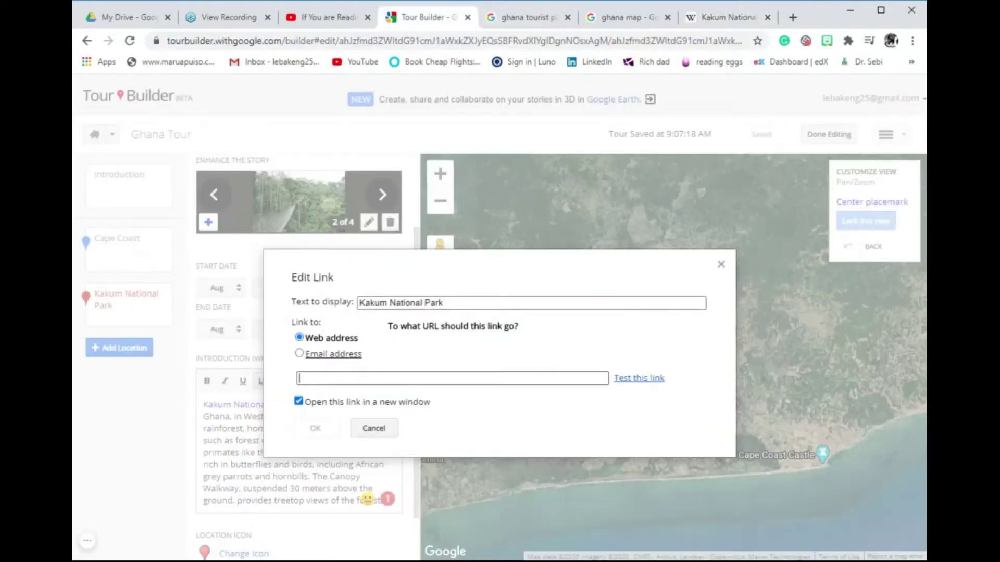
key("ctrl+v")
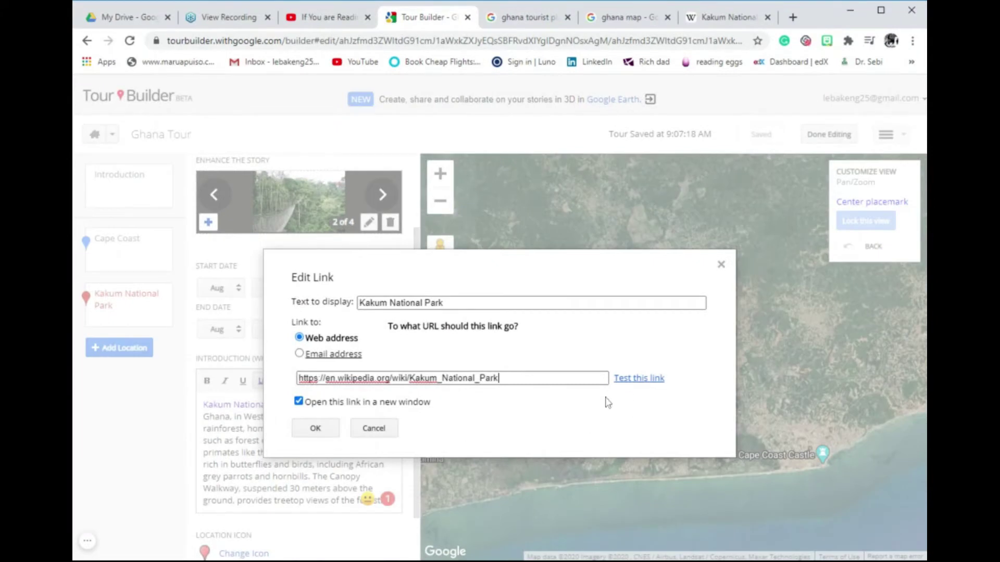
left_click(320, 430)
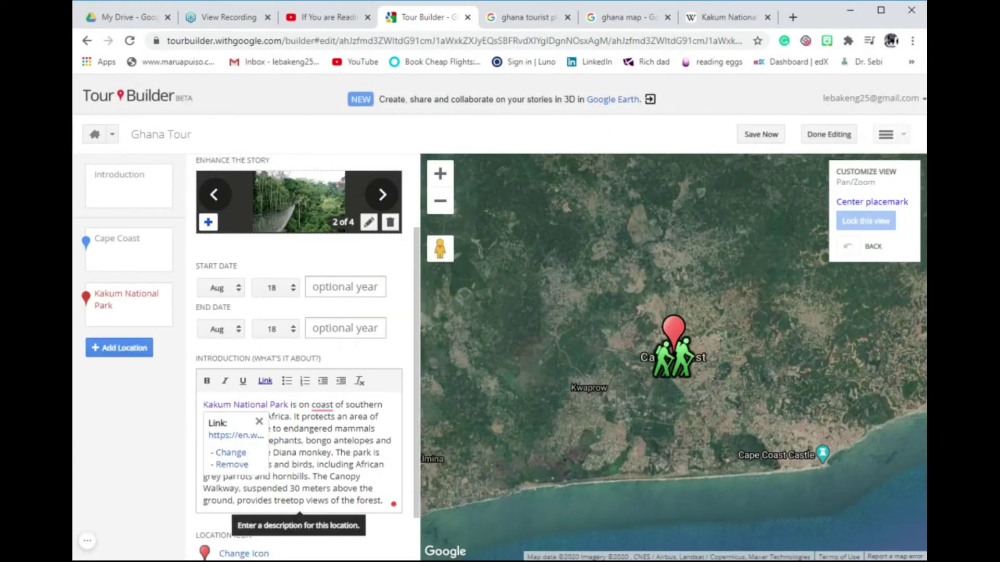
left_click(315, 428)
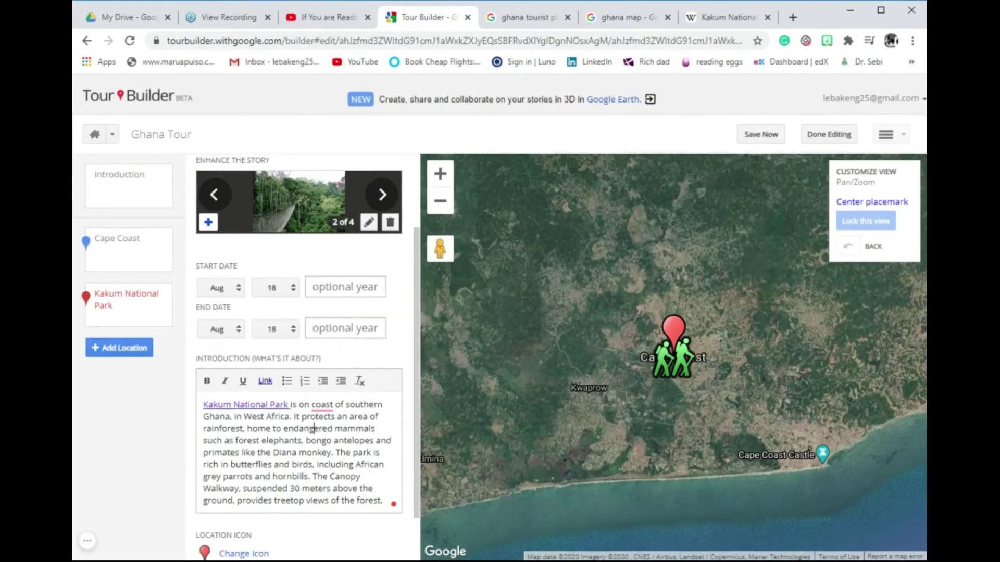
Step: Accept the Grammarly suggestion "the coast" in the Kakum National Park introduction and finish editing the tour
mouse_move(322, 405)
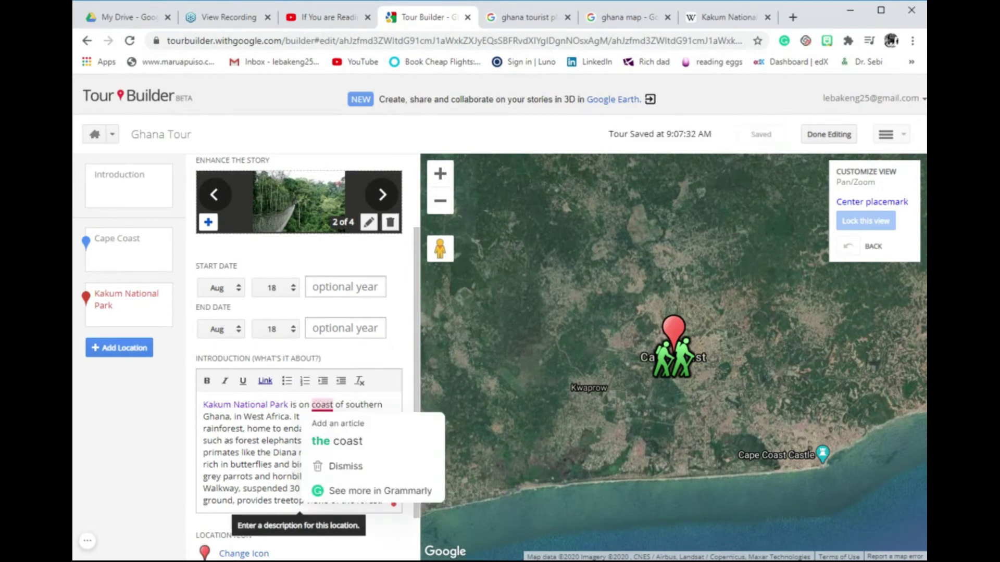
left_click(336, 441)
scroll(337, 441, "down", 1)
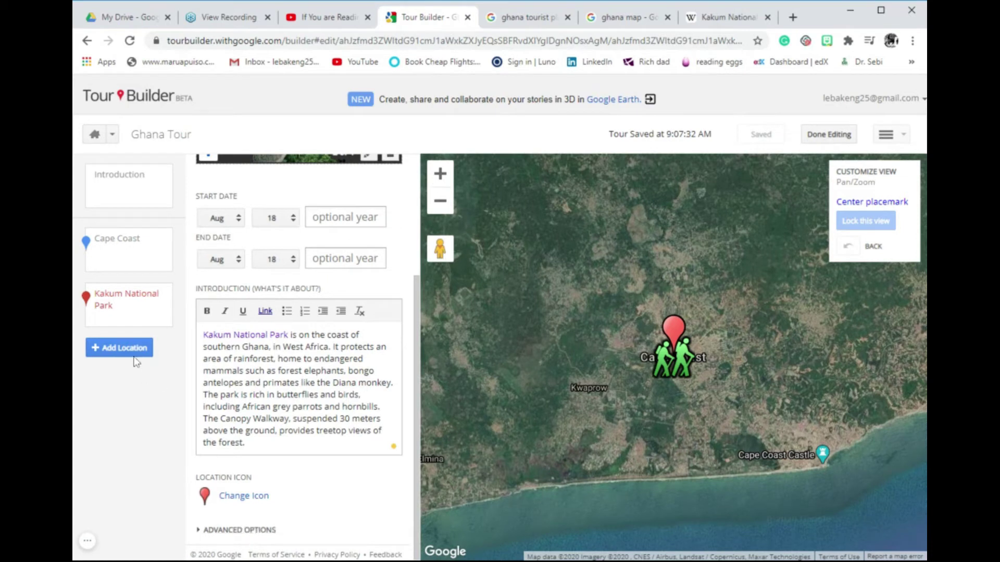
left_click(327, 335)
scroll(305, 339, "up", 3)
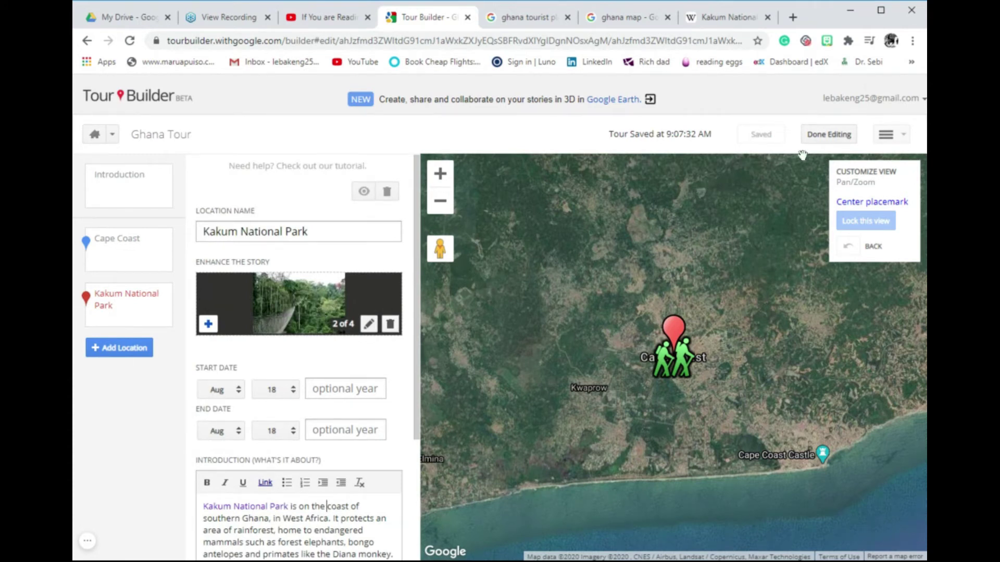
left_click(824, 136)
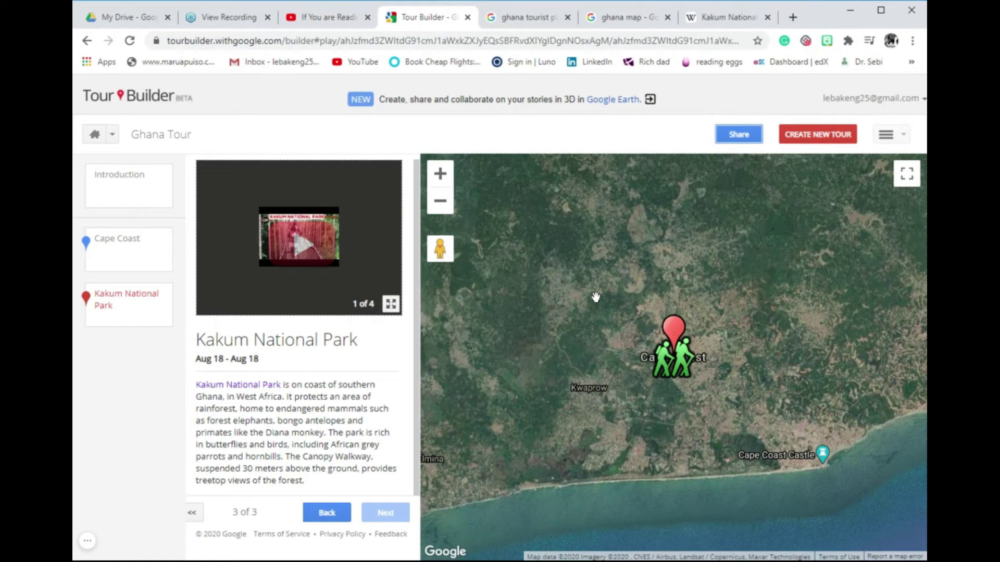
Step: Review the Ghana Tour's sharing link, visibility options and invitation field, keeping the visibility set to Private
left_click(741, 140)
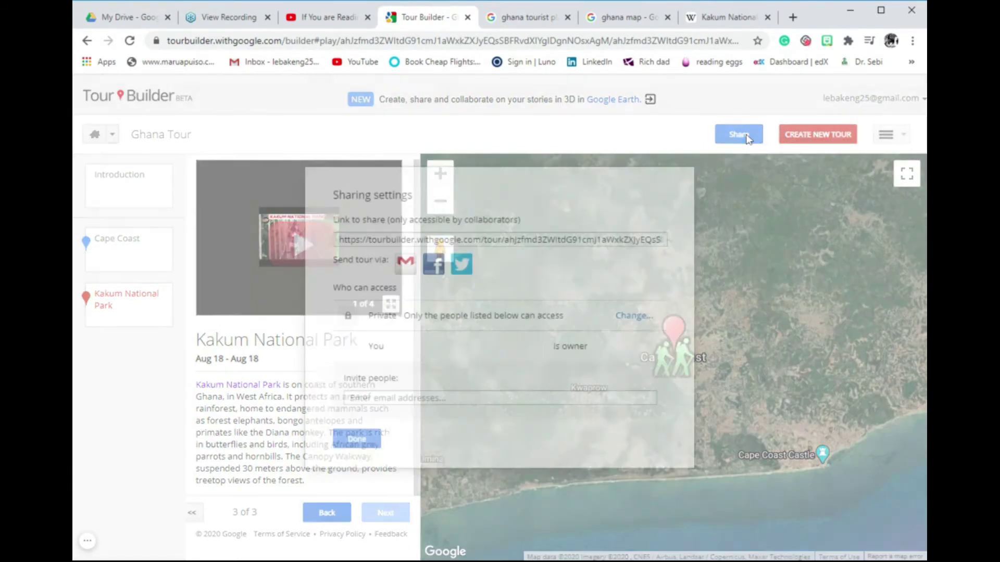
left_click(586, 240)
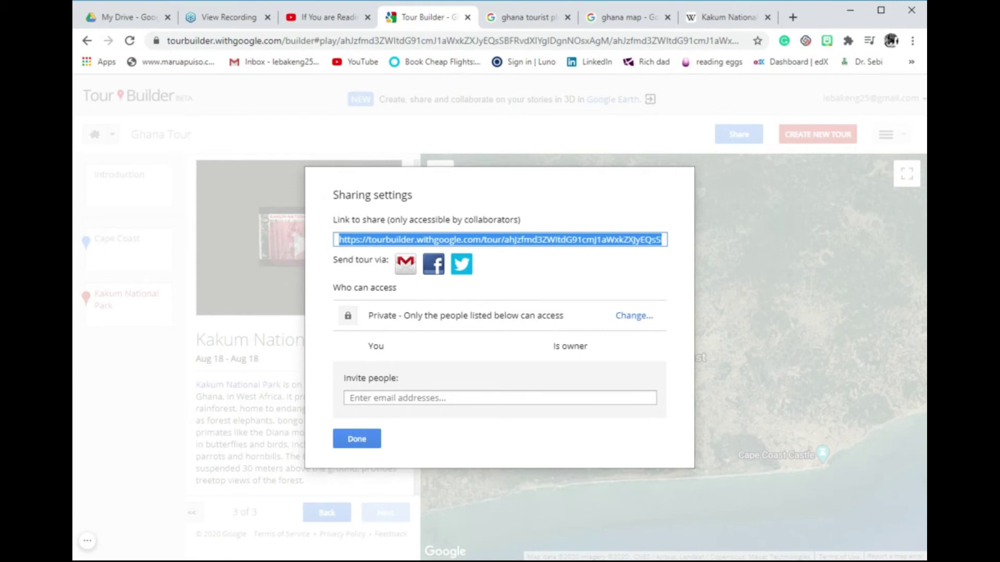
left_click(633, 315)
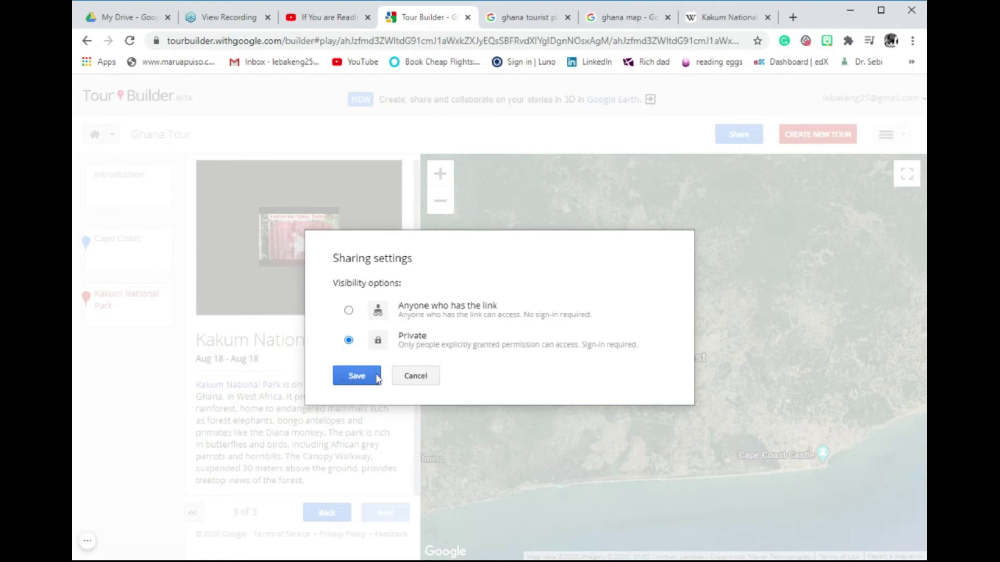
left_click(357, 375)
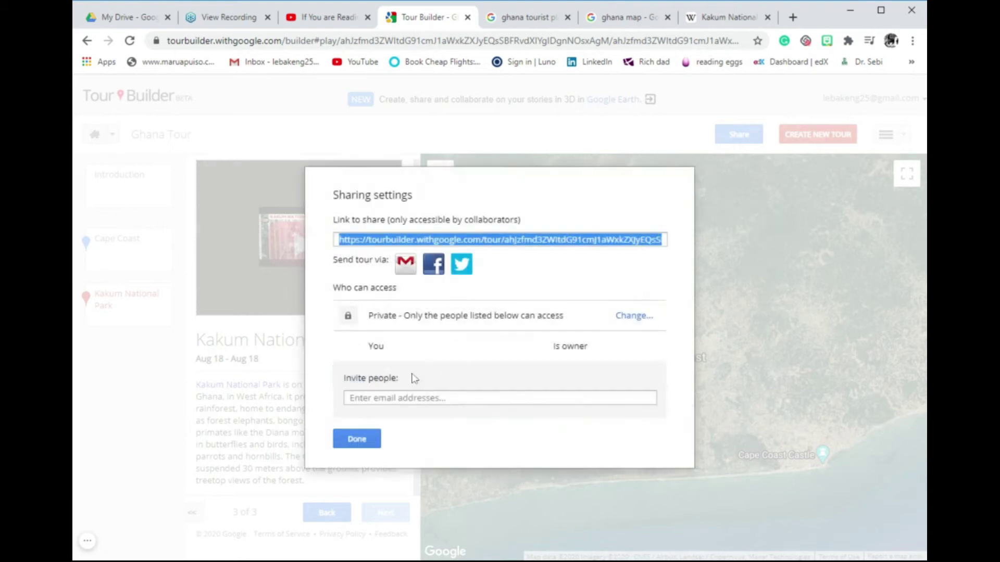
left_click(435, 399)
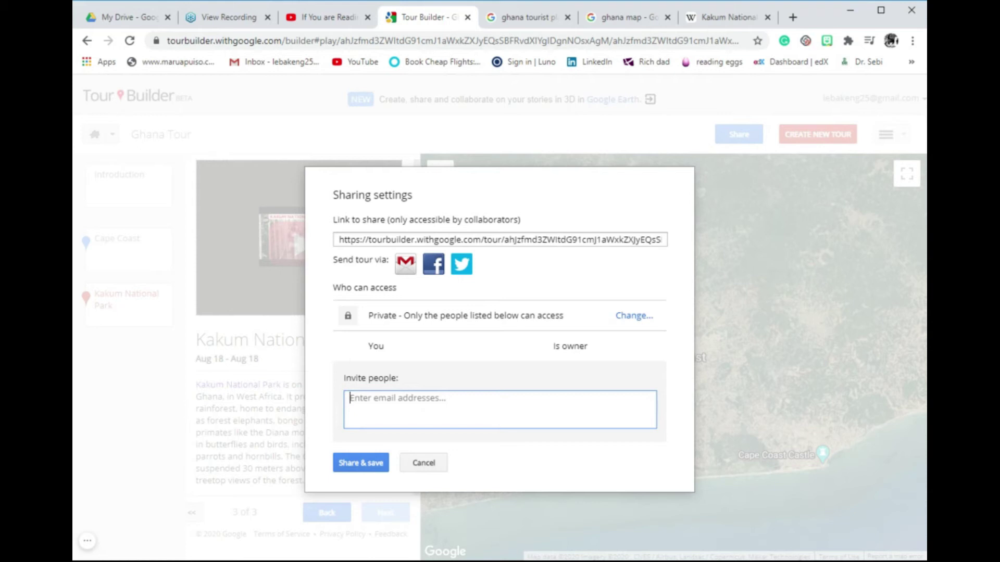
left_click(427, 464)
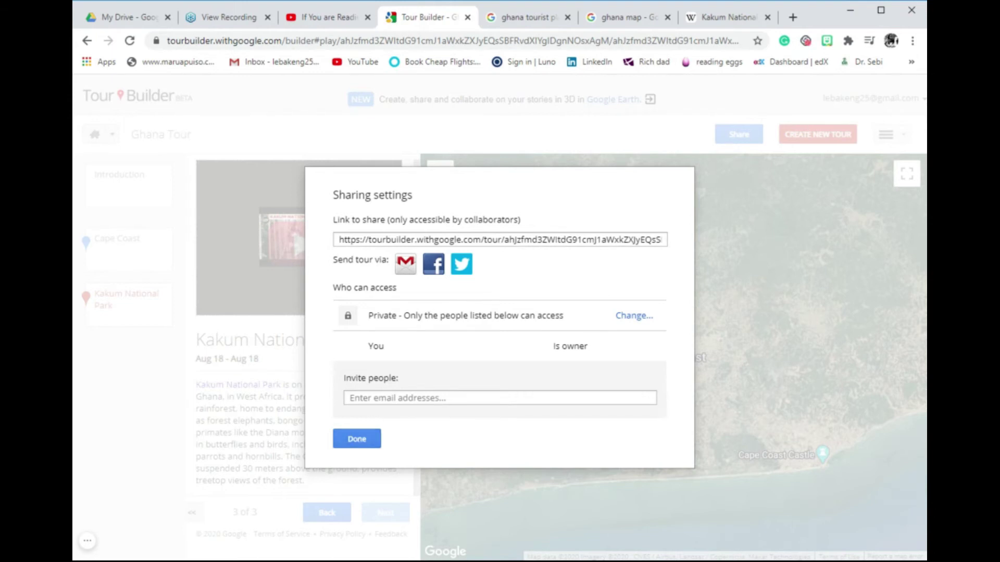
left_click(367, 439)
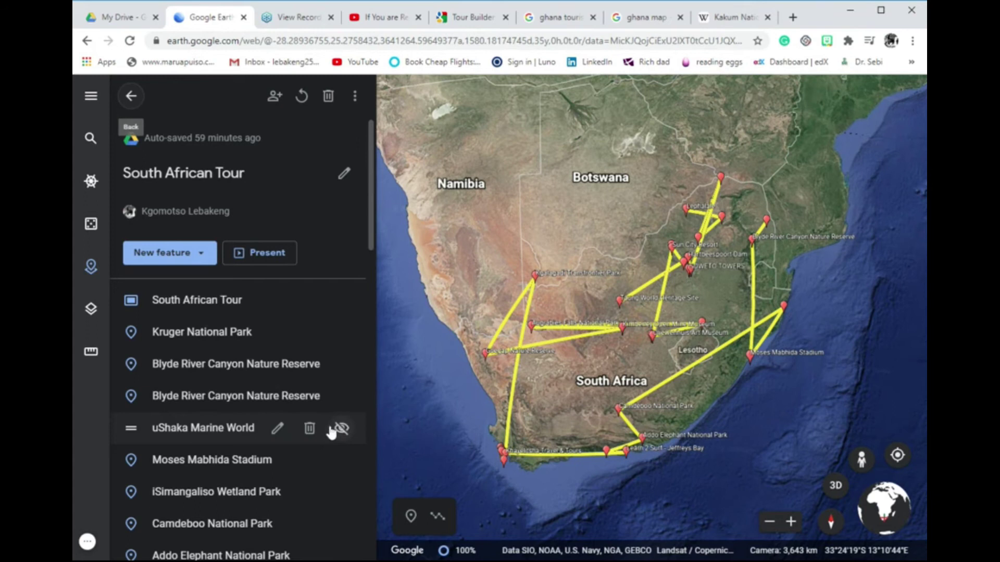
Step: In Google Earth, look over the South African Tour project's places, present it and advance to slide 3, reading the location description
scroll(318, 432, "down", 3)
scroll(311, 423, "up", 3)
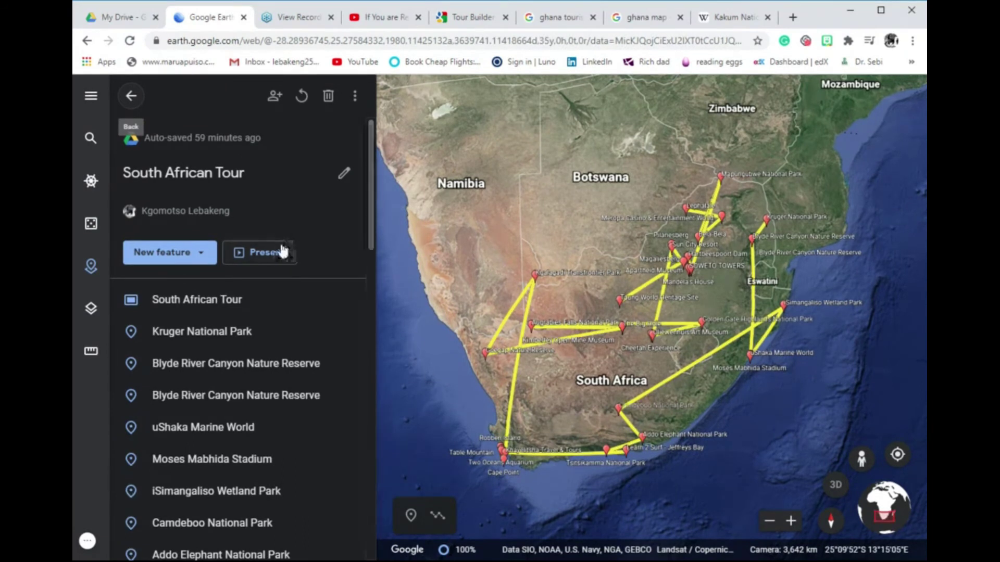
left_click(266, 254)
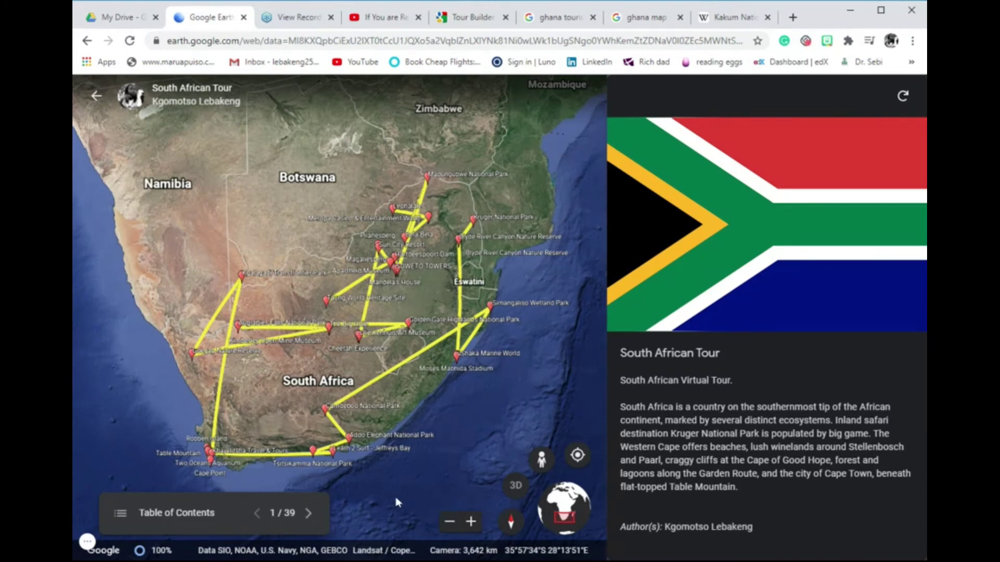
left_click(310, 514)
left_click(310, 515)
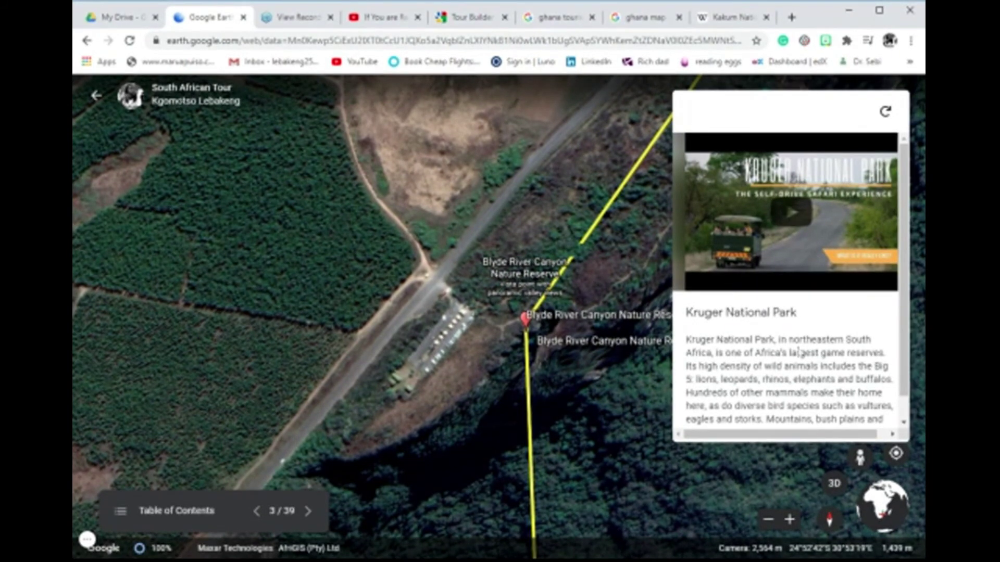
scroll(801, 353, "down", 1)
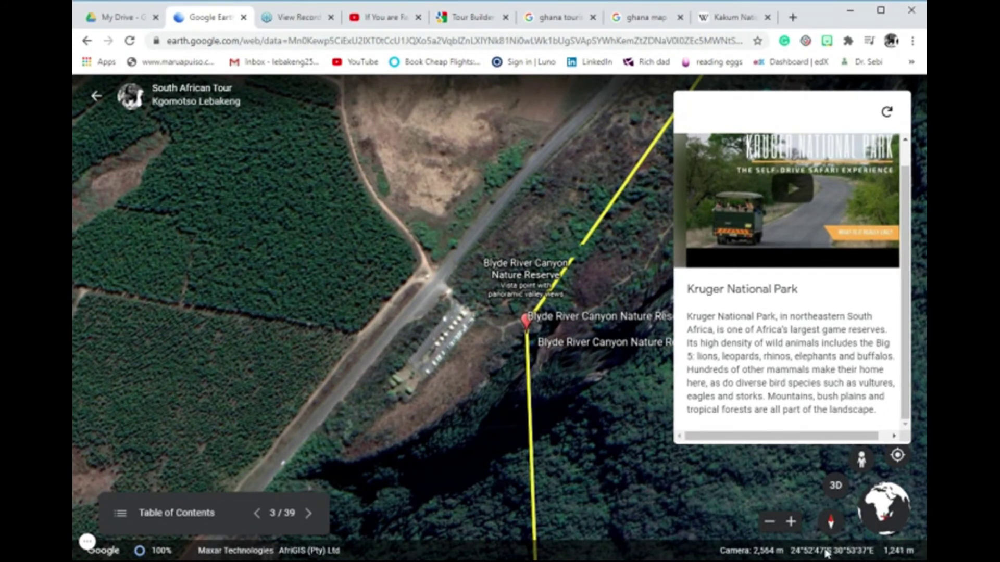
Step: Try the 3D view and Street View coverage around Blyde River Canyon Nature Reserve, and return to the presentation
left_click(834, 488)
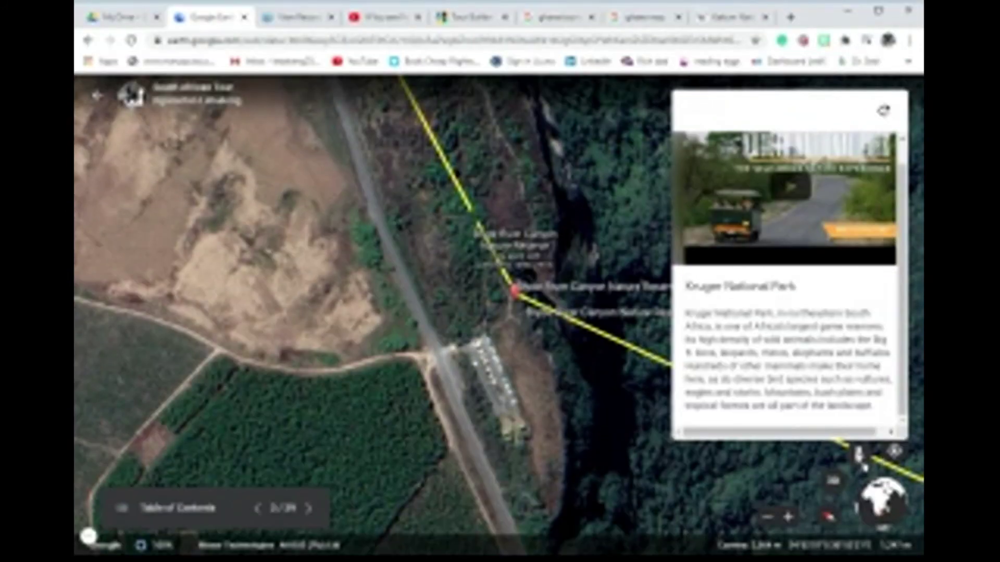
left_click(861, 457)
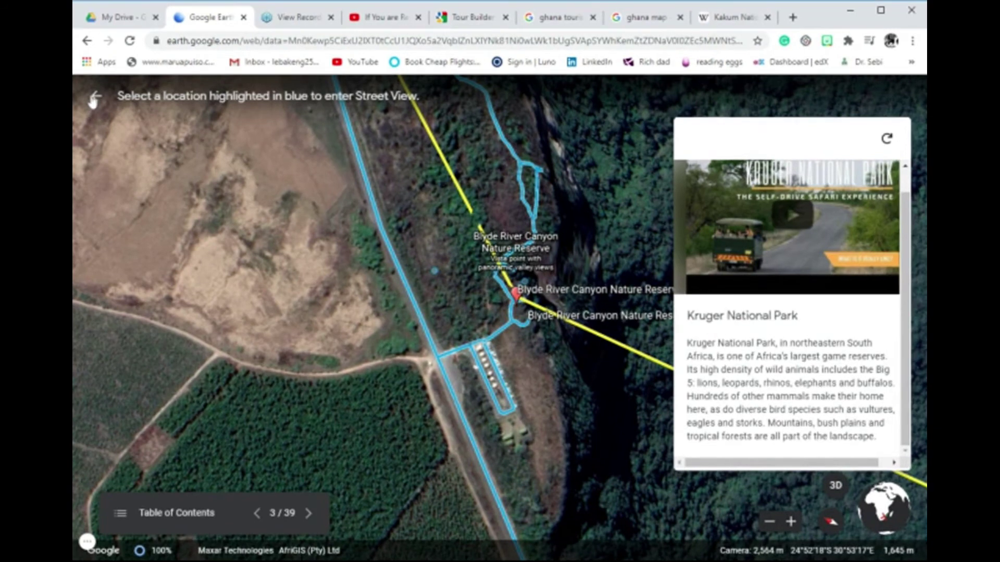
left_click(96, 96)
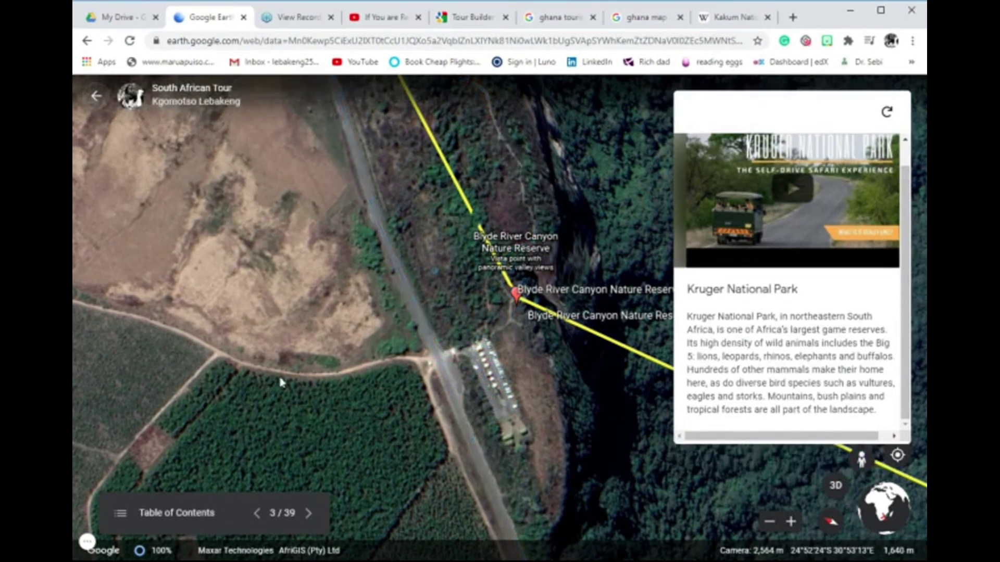
Step: Advance the South African Tour presentation through uShaka Marine World, Moses Mabhida Stadium, iSimangaliso Wetland Park, Table Mountain and Two Oceans Aquarium to slide 14
left_click(309, 514)
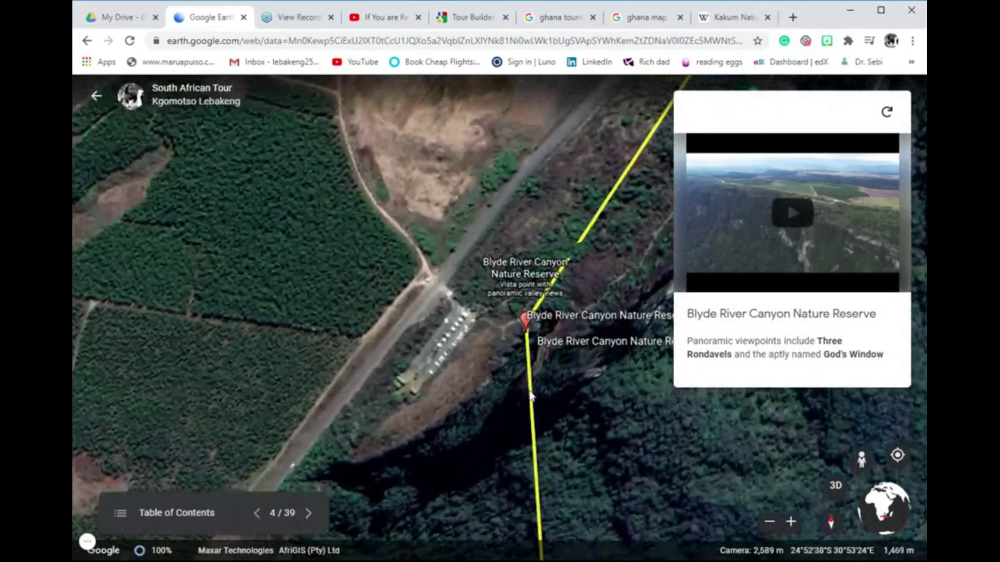
left_click(310, 514)
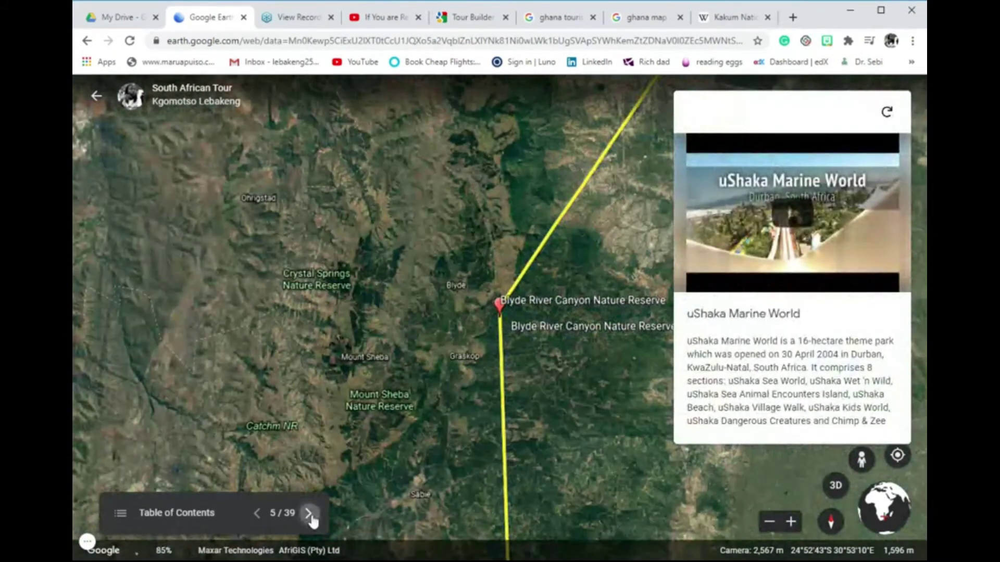
left_click(309, 514)
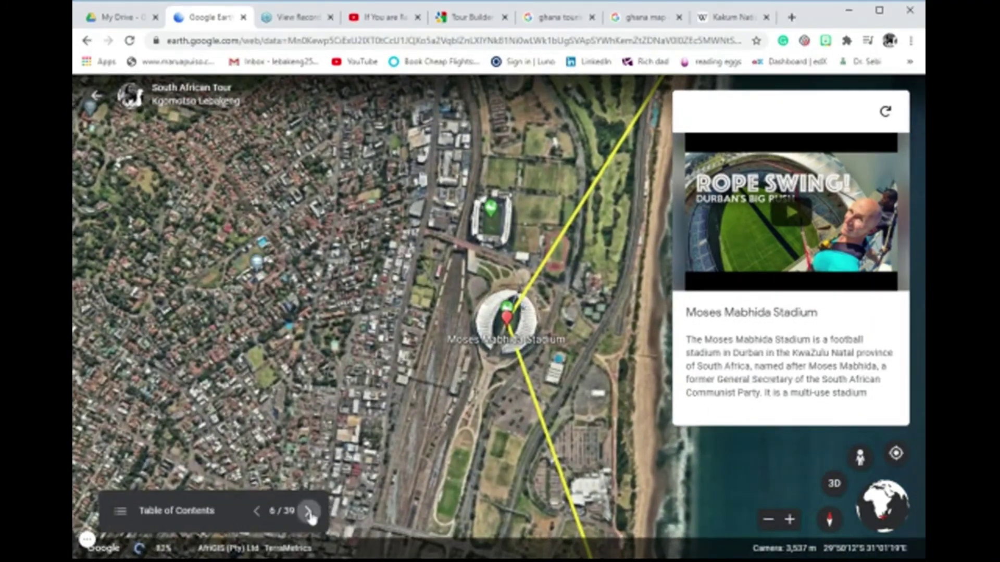
left_click(308, 513)
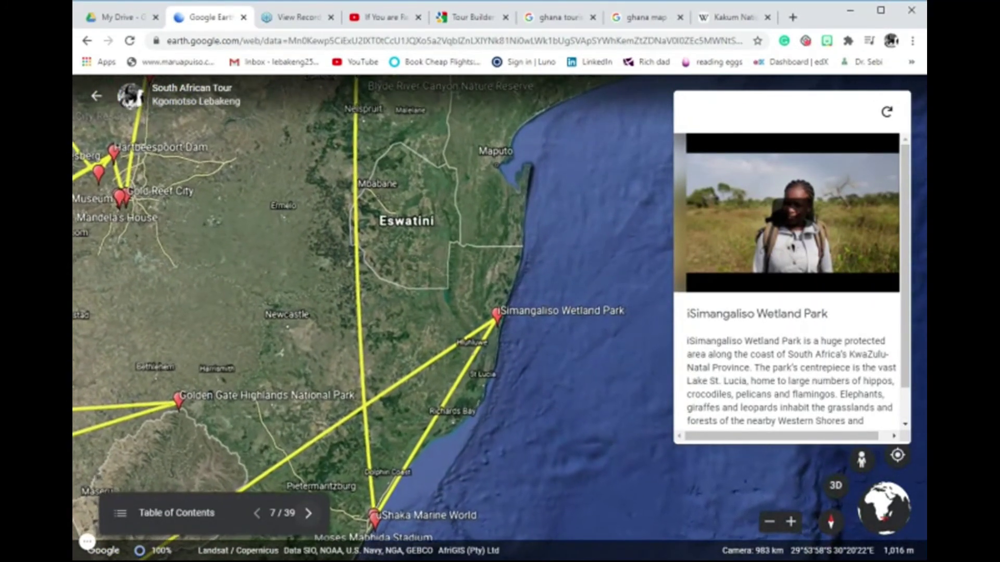
left_click(309, 513)
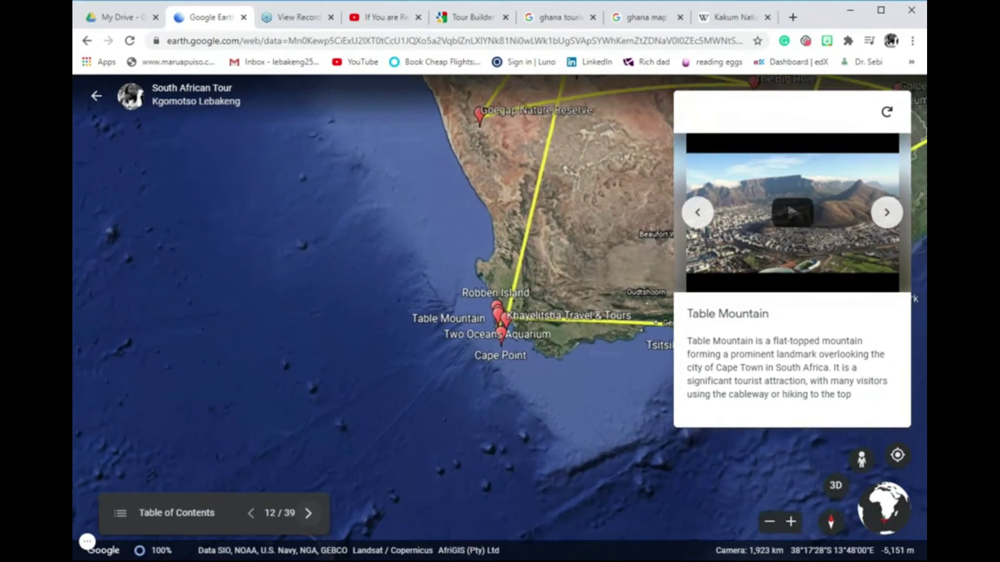
left_click(309, 514)
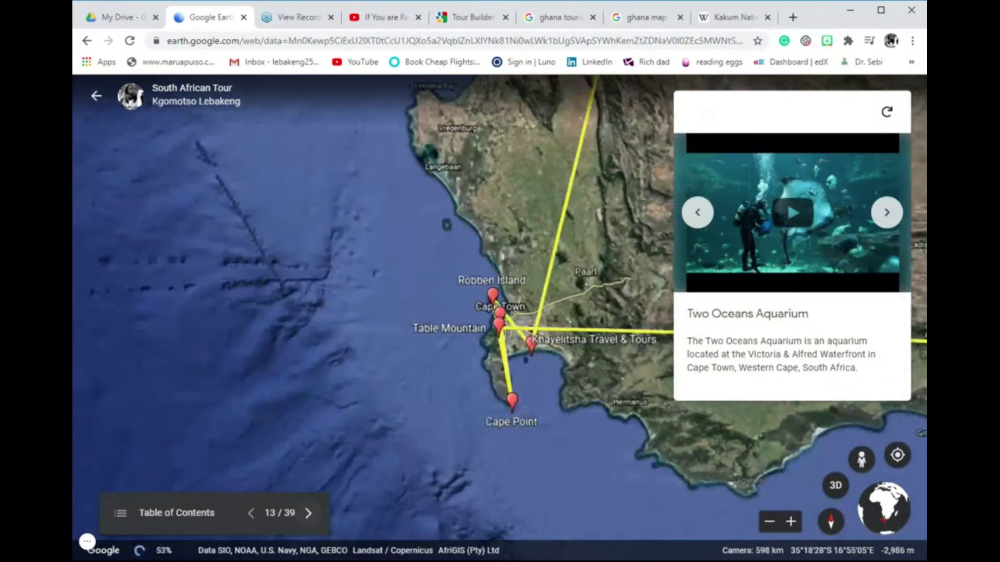
left_click(309, 514)
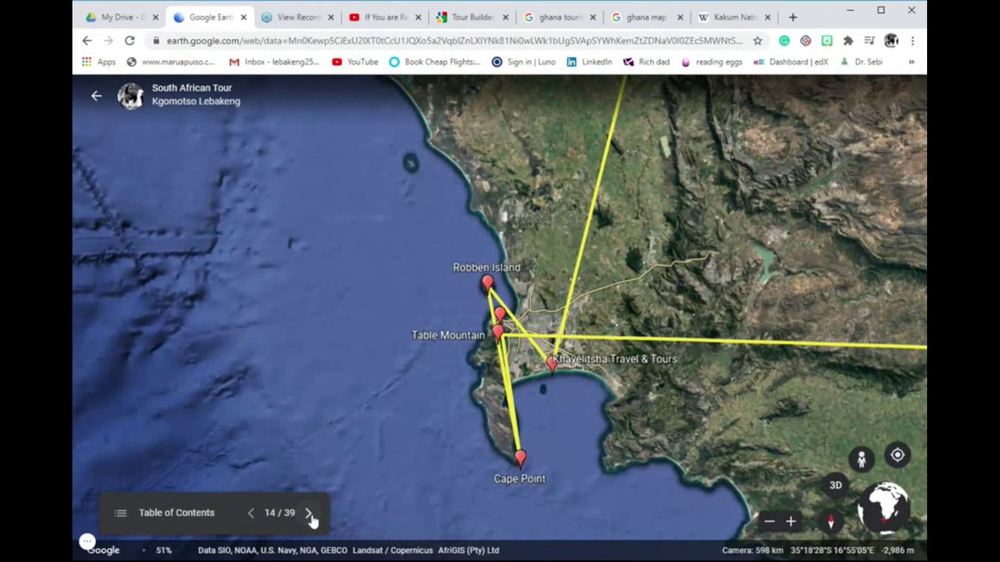